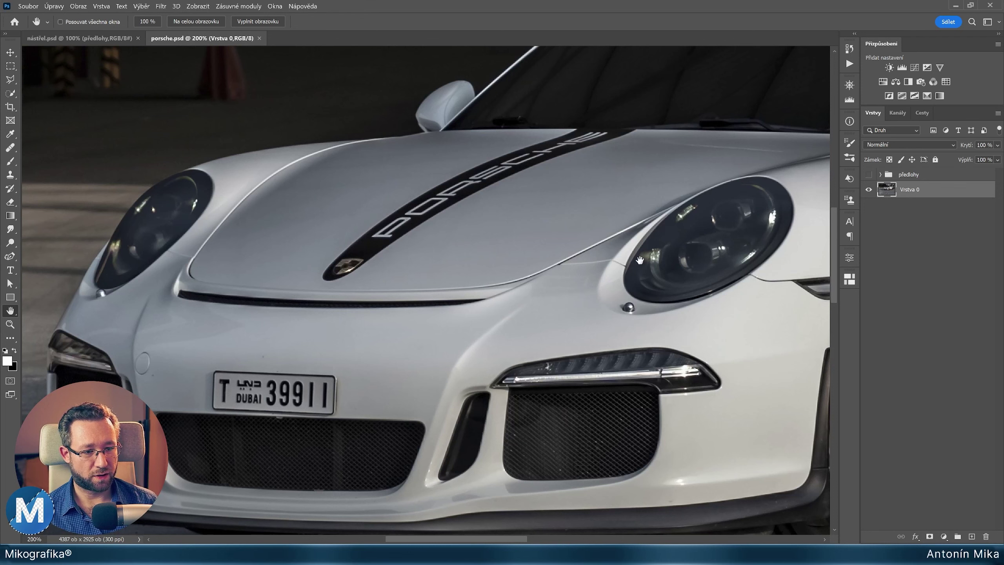
Zoom out to fit the whole Porsche photo in the window.
{"action": "key", "text": "ctrl+minus"}
{"action": "key", "text": "ctrl+minus"}
{"action": "key", "text": "ctrl+minus"}
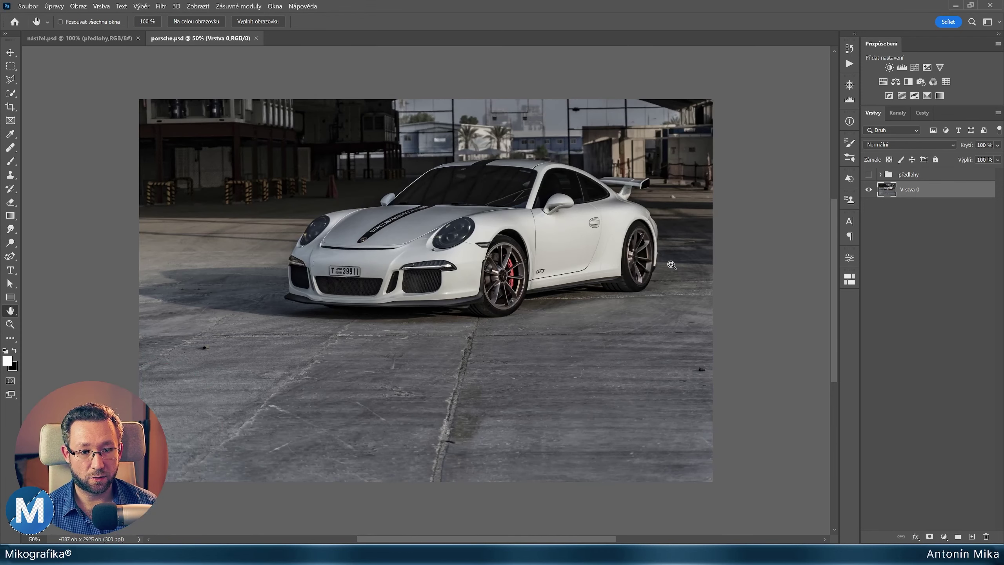
Show the reference car images and zoom in on the Porsche's front.
{"action": "left_click", "coordinate": [868, 174]}
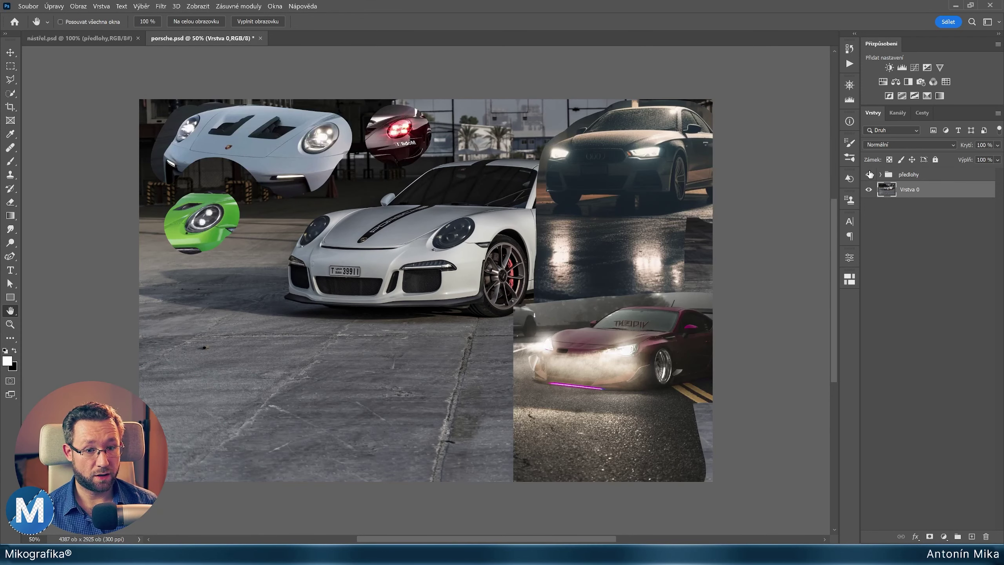
{"action": "key", "text": "ctrl+plus"}
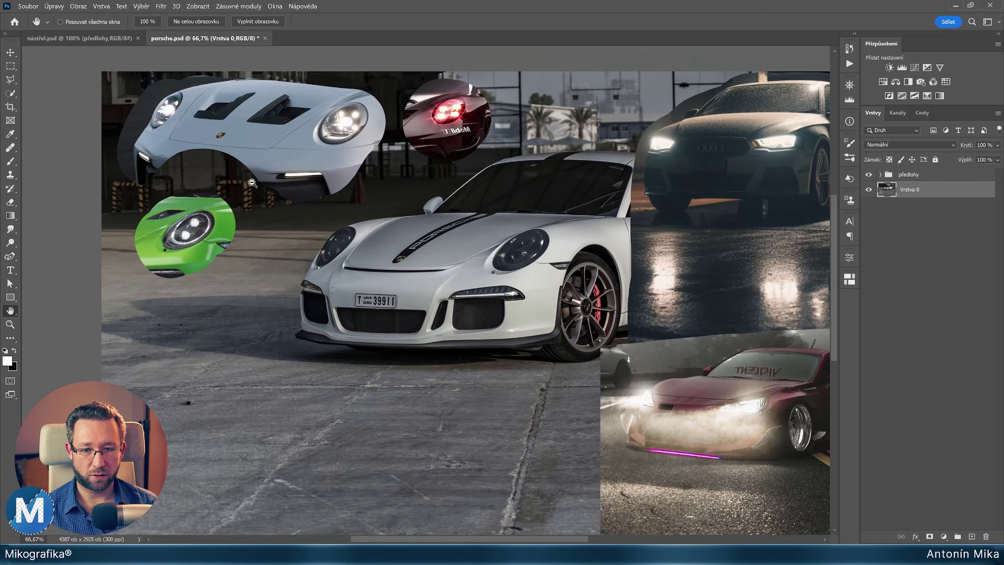
{"action": "key", "text": "ctrl+plus"}
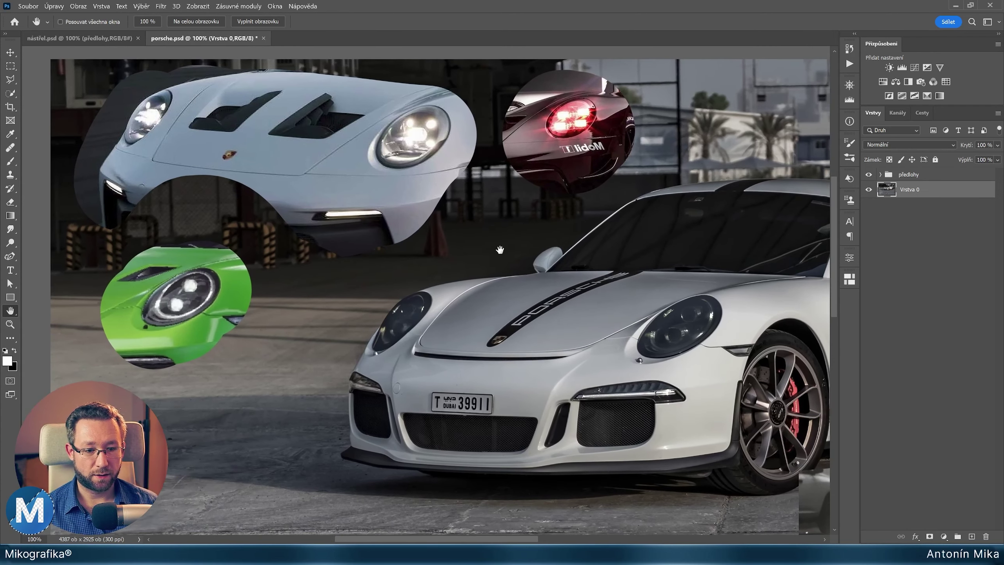
{"action": "left_click_drag", "start_coordinate": [432, 251], "coordinate": [186, 184]}
{"action": "left_click", "coordinate": [868, 174]}
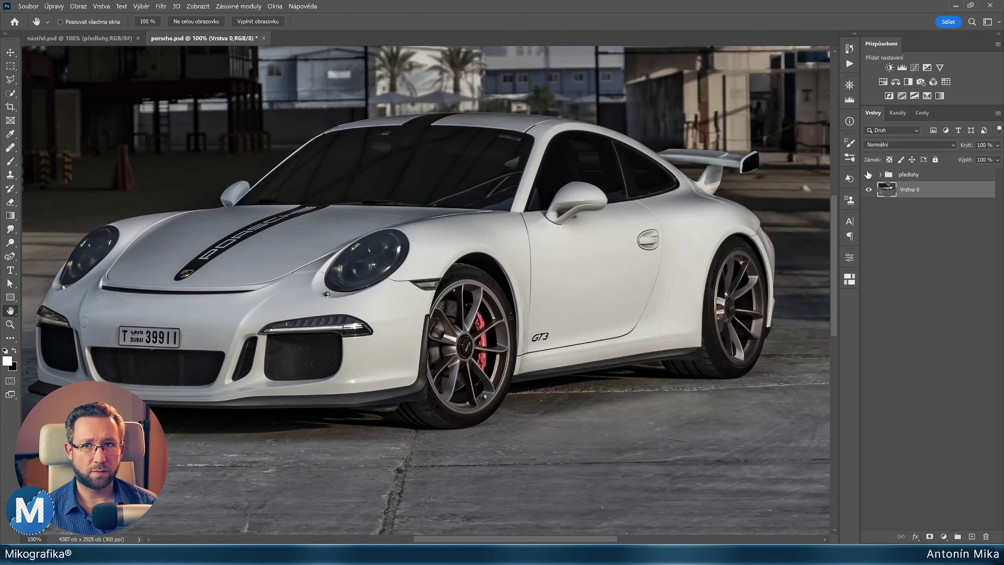
{"action": "scroll", "coordinate": [540, 372], "scroll_direction": "up", "scroll_amount": 2}
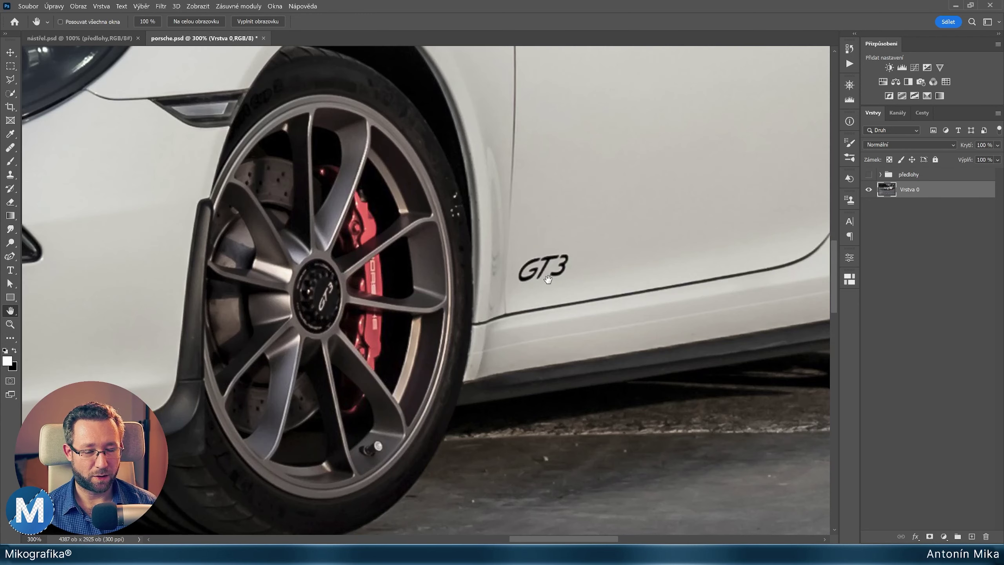
{"action": "scroll", "coordinate": [546, 277], "scroll_direction": "down", "scroll_amount": 2}
{"action": "left_click", "coordinate": [868, 175]}
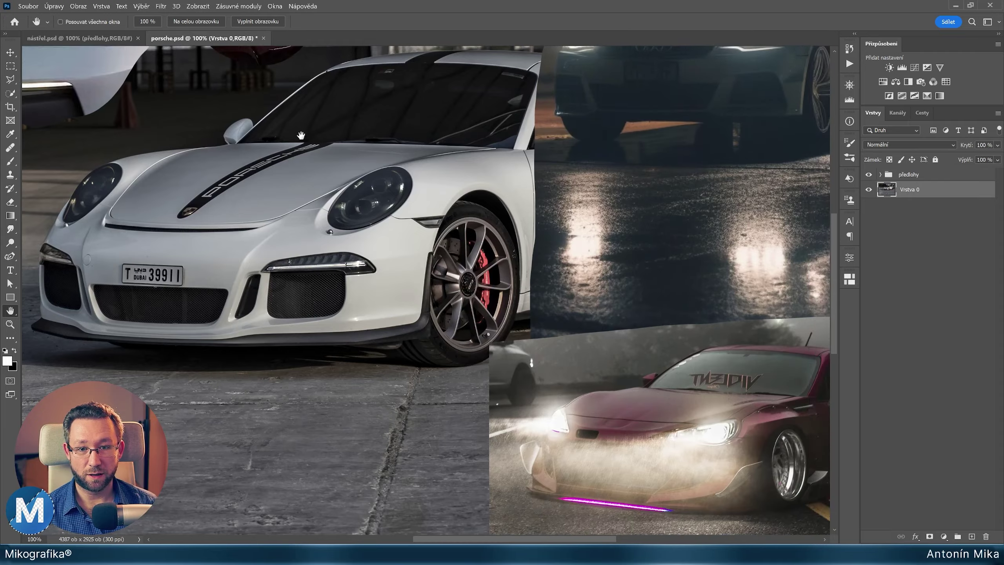
{"action": "mouse_move", "coordinate": [197, 100]}
{"action": "left_mouse_down"}
{"action": "mouse_move", "coordinate": [534, 282]}
{"action": "mouse_move", "coordinate": [571, 243]}
{"action": "left_mouse_up"}
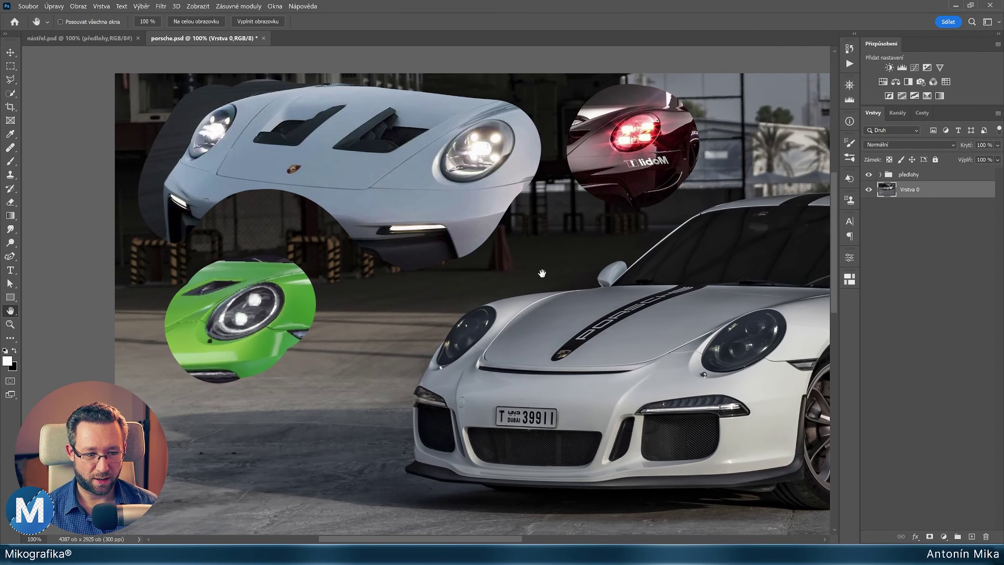
Drag the green headlight reference (Vrstva 3) over the Porsche's front, then zoom out.
{"action": "key", "text": "v"}
{"action": "left_click", "coordinate": [245, 307], "text": "ctrl"}
{"action": "left_click_drag", "start_coordinate": [245, 307], "coordinate": [632, 322]}
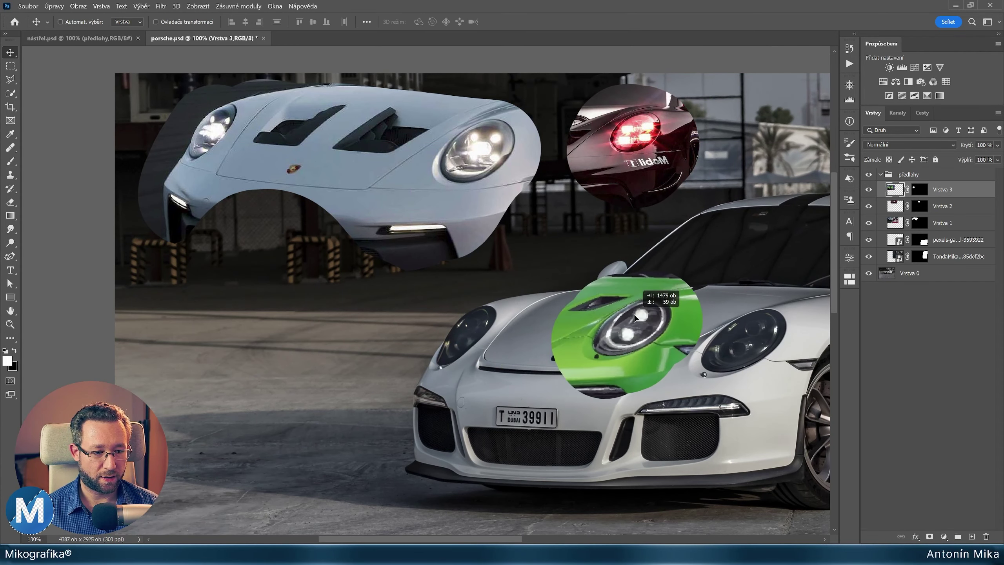
{"action": "scroll", "coordinate": [750, 348], "scroll_direction": "up", "scroll_amount": 1}
{"action": "left_click_drag", "start_coordinate": [759, 338], "coordinate": [646, 330]}
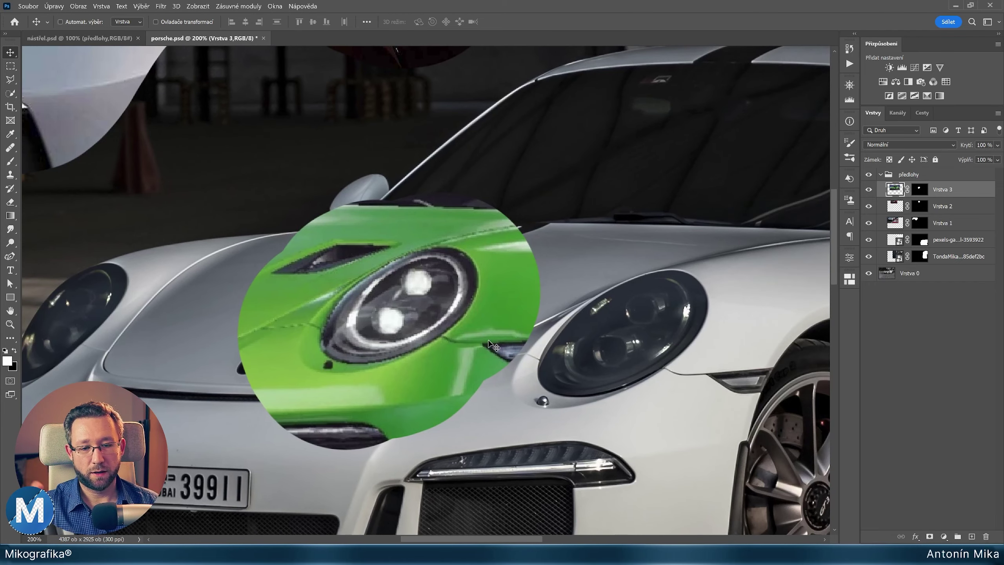
{"action": "key", "text": "ctrl+minus"}
{"action": "key", "text": "ctrl+minus"}
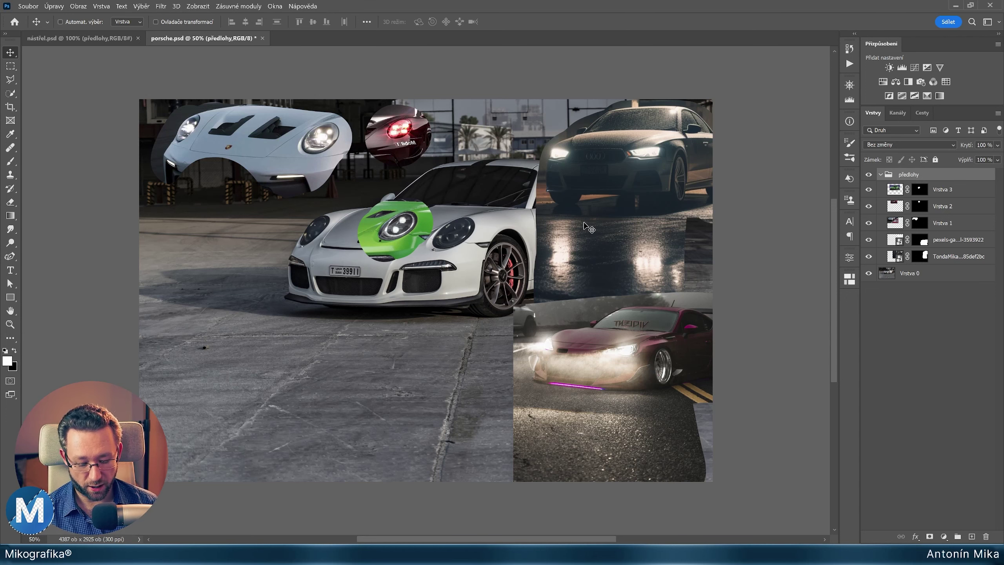
Delete the předlohy group of reference images.
{"action": "key", "text": "Delete"}
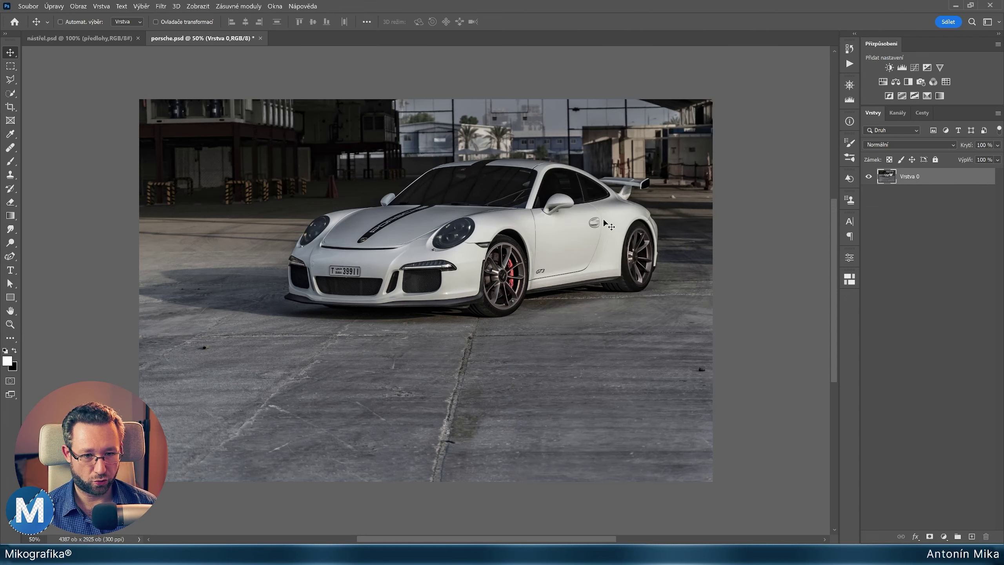
{"action": "scroll", "coordinate": [337, 202], "scroll_direction": "up", "scroll_amount": 1}
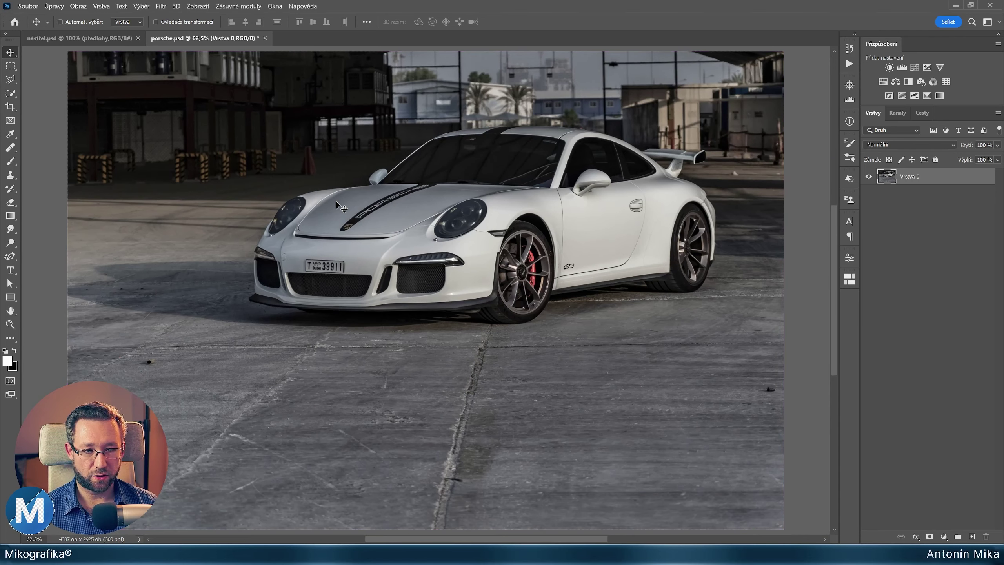
{"action": "scroll", "coordinate": [337, 203], "scroll_direction": "down", "scroll_amount": 1}
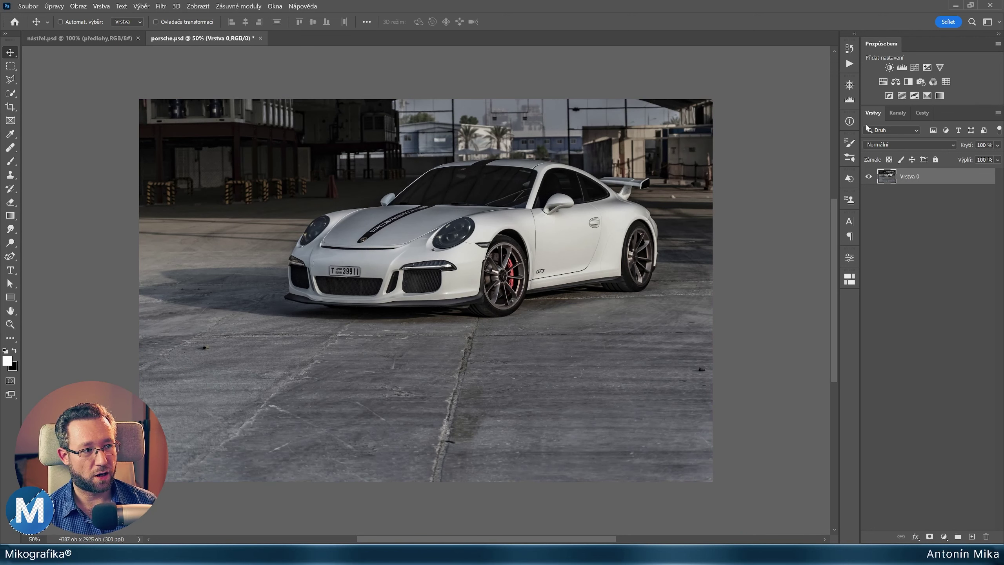
Add a Color Lookup adjustment layer using the Moonlight.3DL LUT.
{"action": "left_click", "coordinate": [945, 82]}
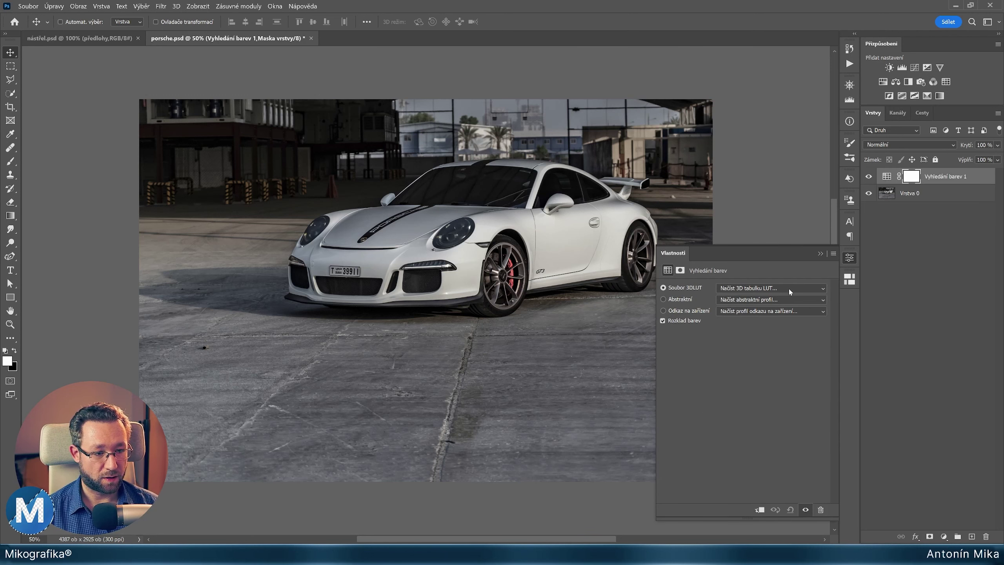
{"action": "left_click", "coordinate": [790, 291]}
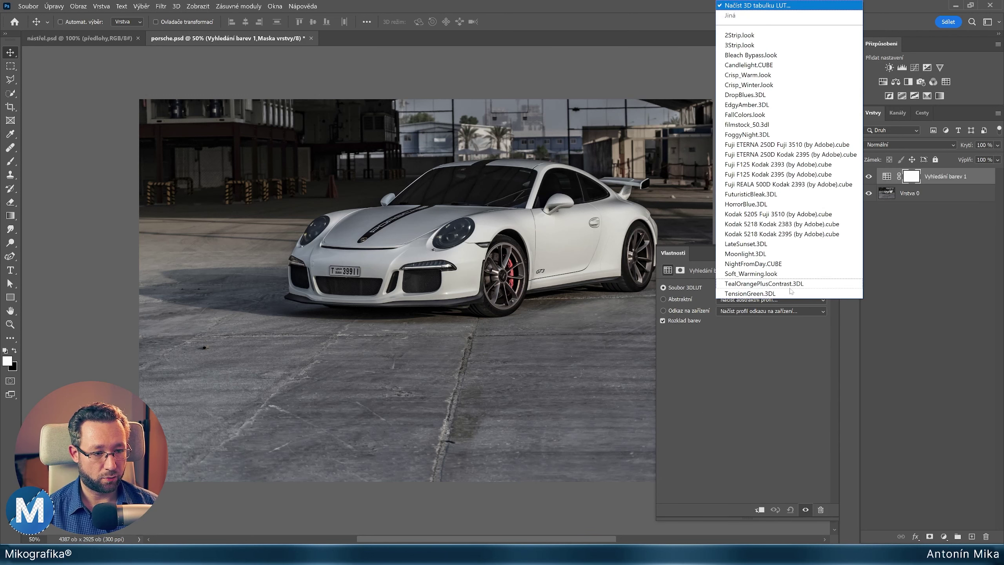
{"action": "left_click", "coordinate": [780, 254]}
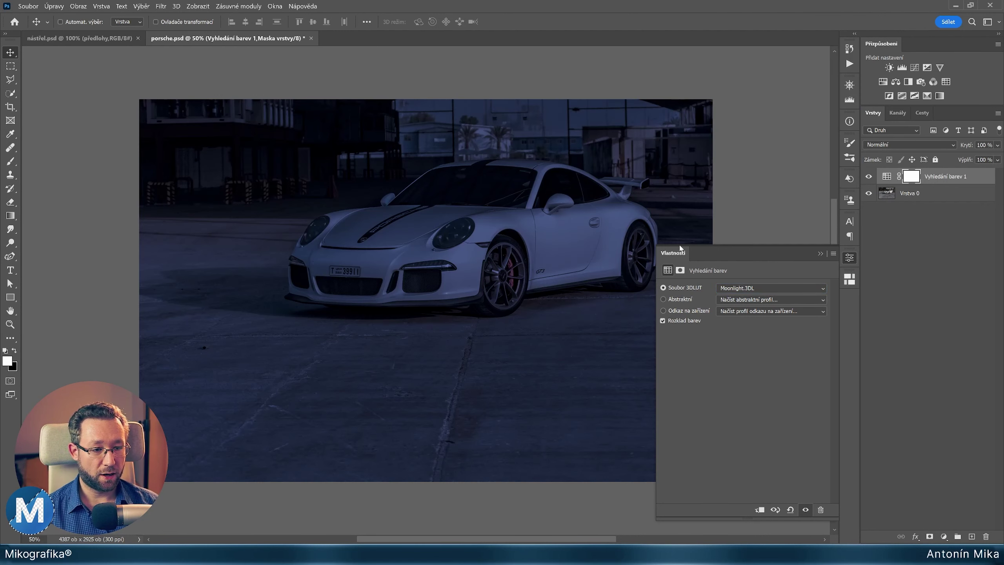
{"action": "left_click", "coordinate": [741, 291]}
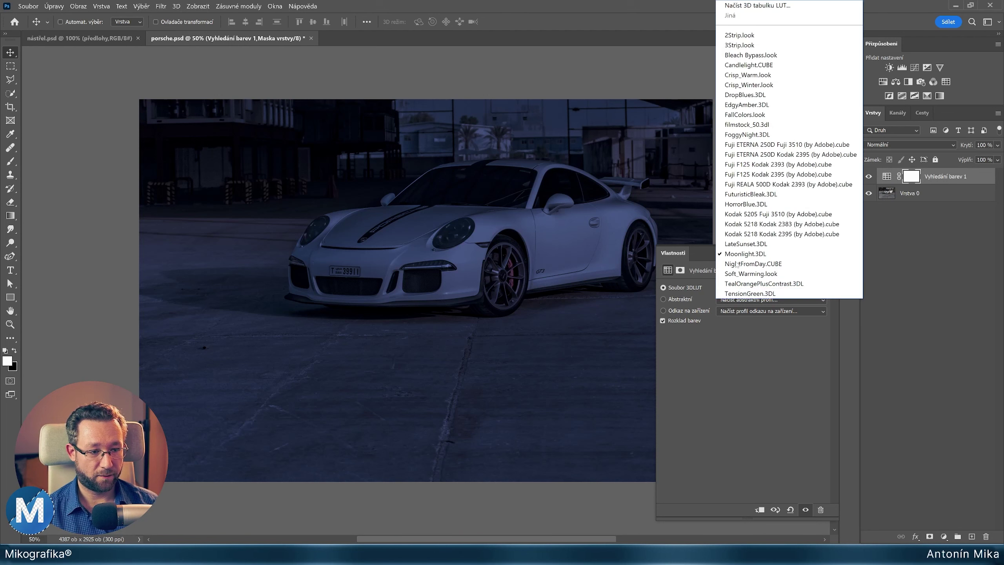
{"action": "left_click", "coordinate": [754, 194]}
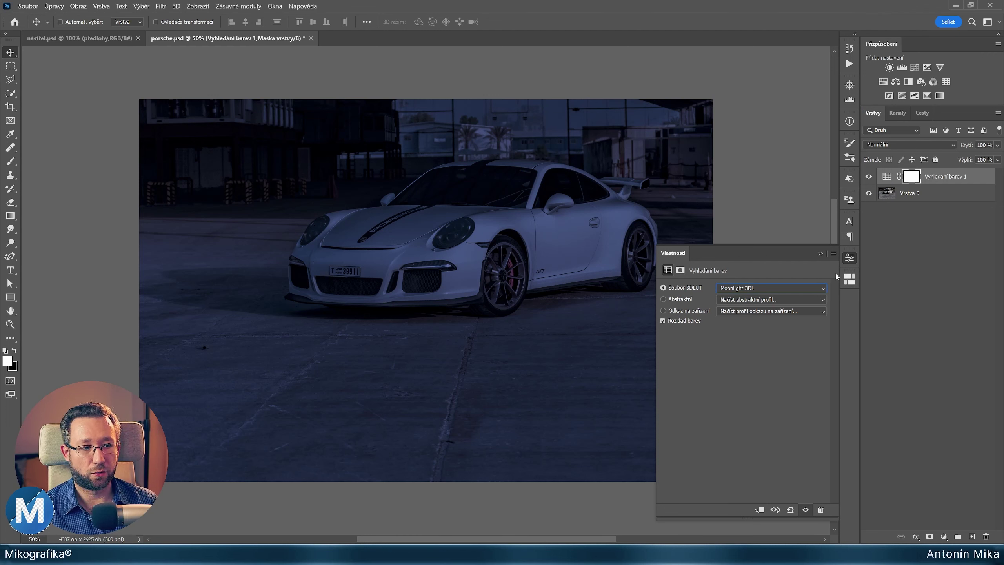
Lower the Color Lookup layer's opacity to 40% and compare it on and off.
{"action": "left_click", "coordinate": [849, 257]}
{"action": "left_click", "coordinate": [959, 178]}
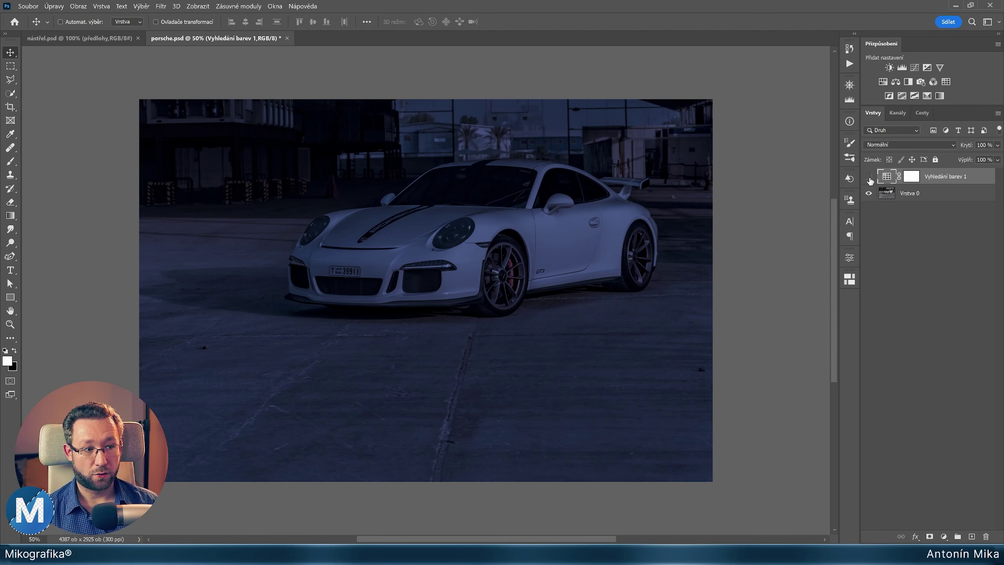
{"action": "left_click", "coordinate": [868, 176]}
{"action": "left_click", "coordinate": [965, 146]}
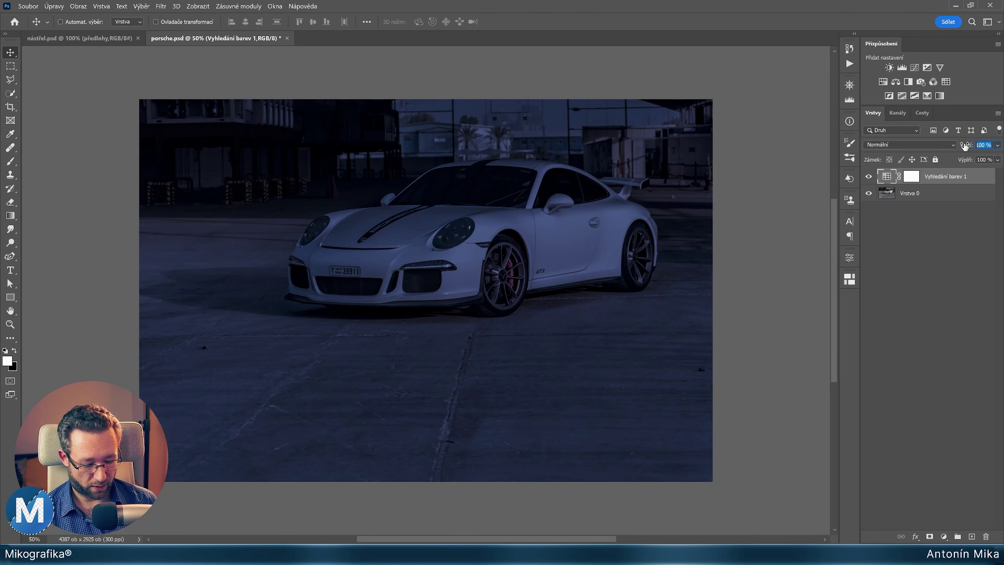
{"action": "type", "text": "40"}
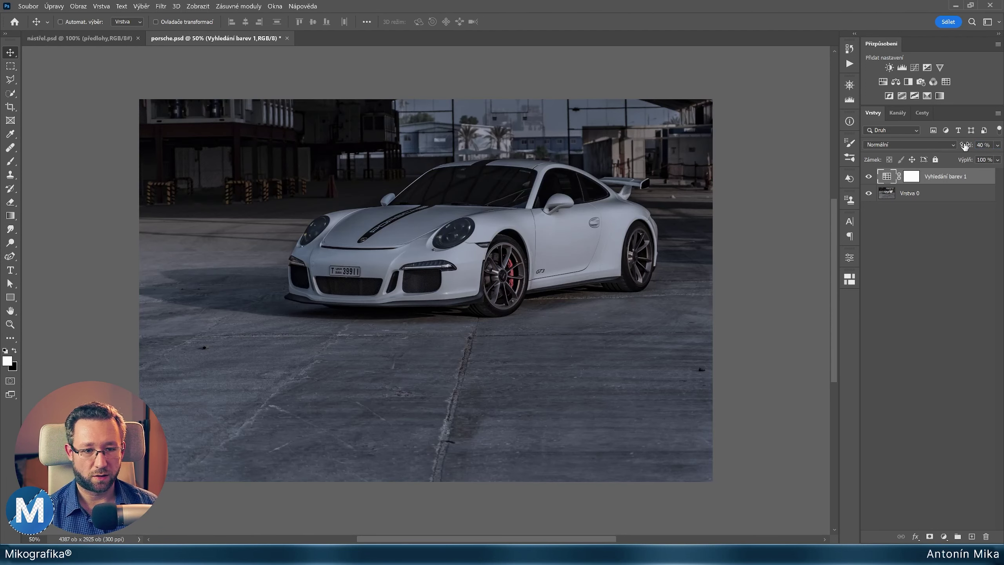
{"action": "left_click", "coordinate": [868, 177]}
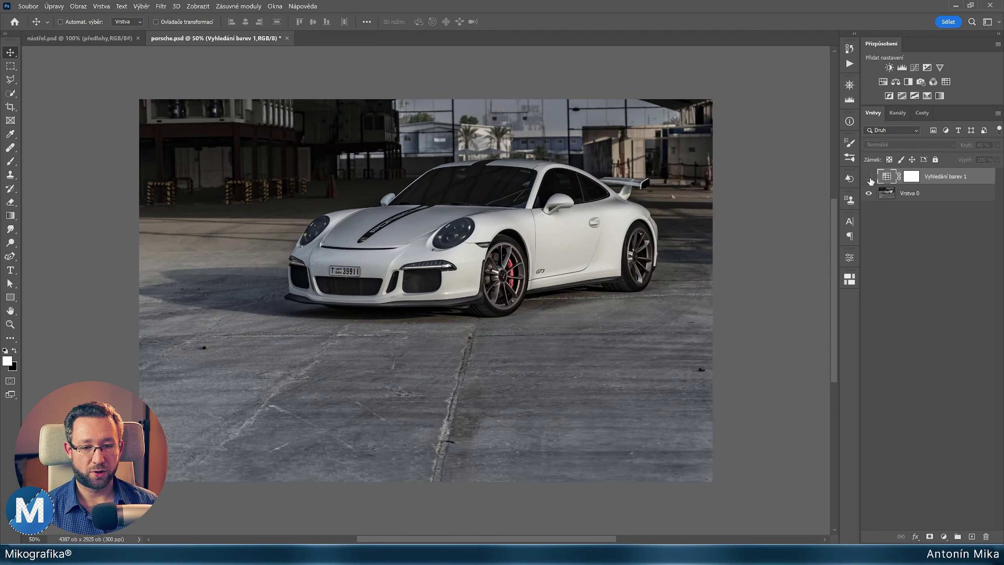
{"action": "left_click", "coordinate": [868, 177]}
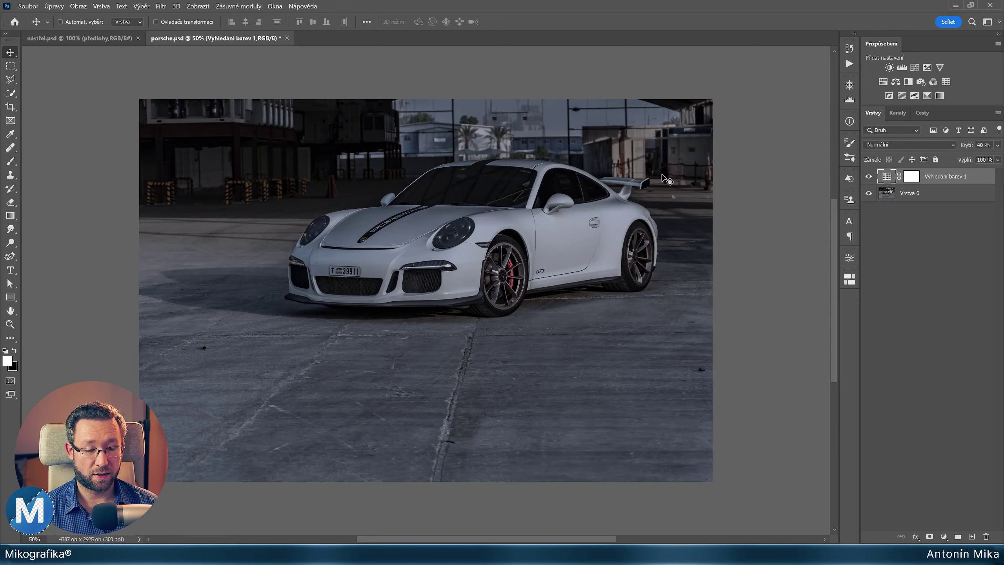
Zoom in on the car and start a new layer with Ctrl+Shift+N.
{"action": "scroll", "coordinate": [373, 232], "scroll_direction": "up", "scroll_amount": 2}
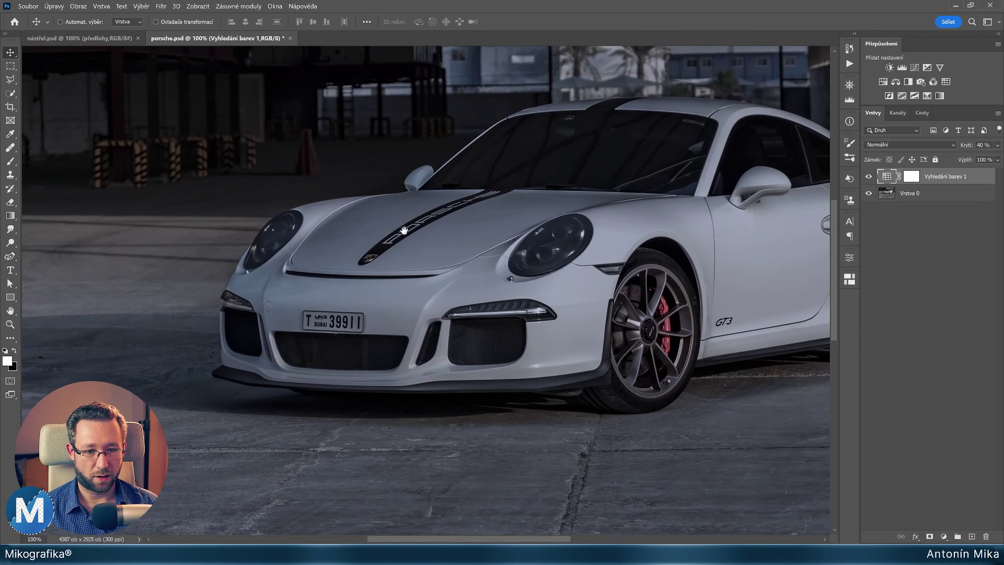
{"action": "scroll", "coordinate": [372, 232], "scroll_direction": "up", "scroll_amount": 1}
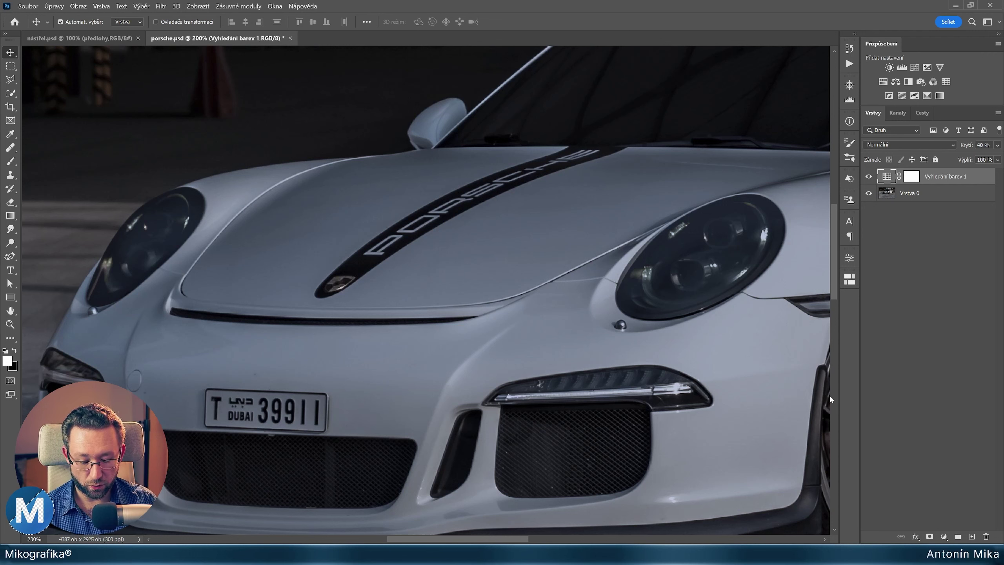
{"action": "key", "text": "ctrl+shift+n"}
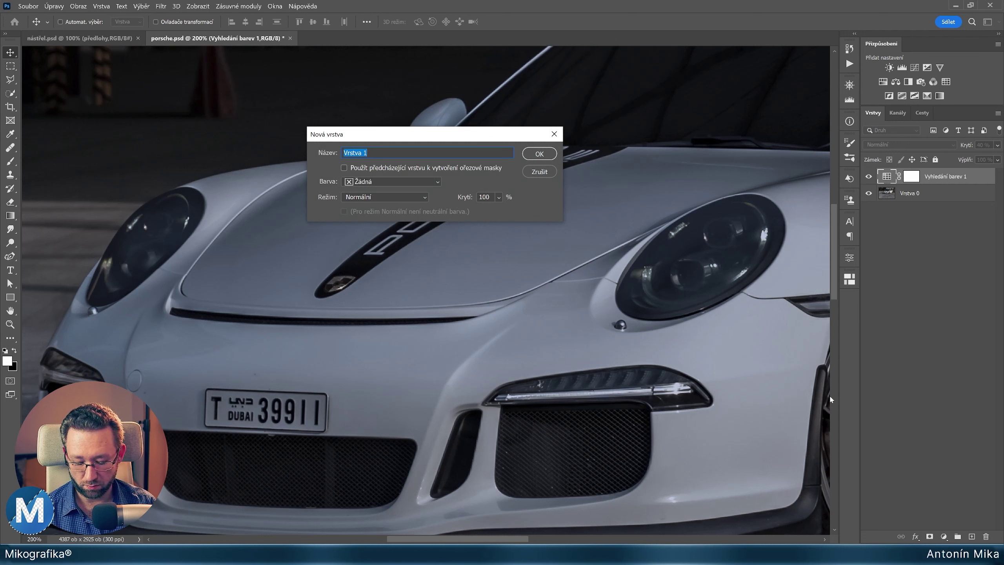
Name the new layer 'světelné čáry' and switch to the Curvature Pen tool.
{"action": "type", "text": "světelné čáry"}
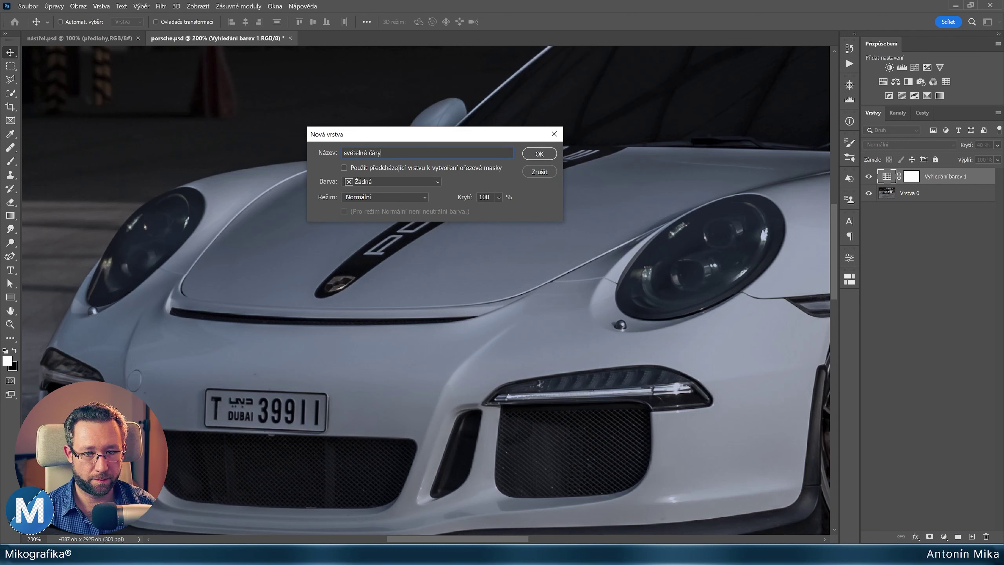
{"action": "key", "text": "Return"}
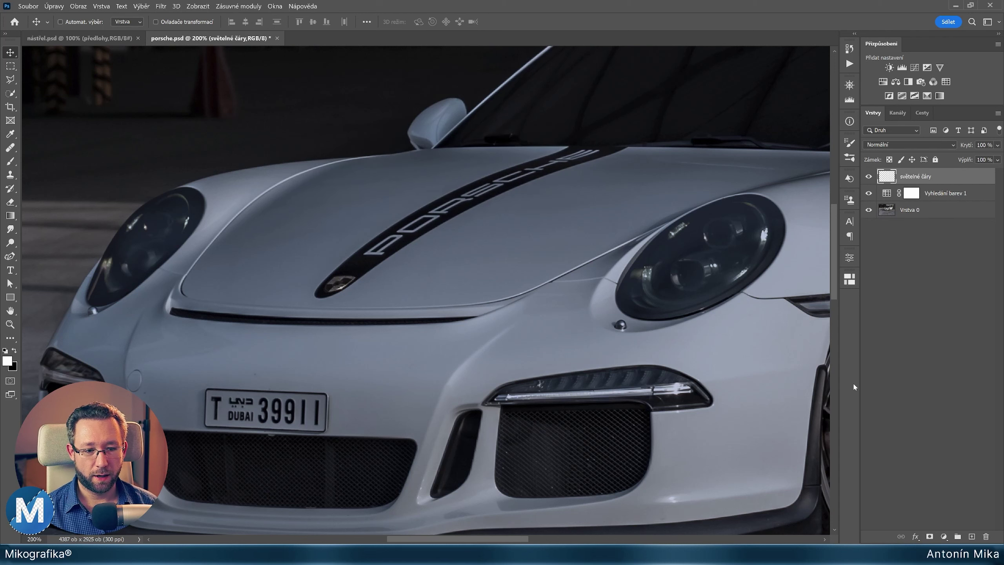
{"action": "key", "text": "p"}
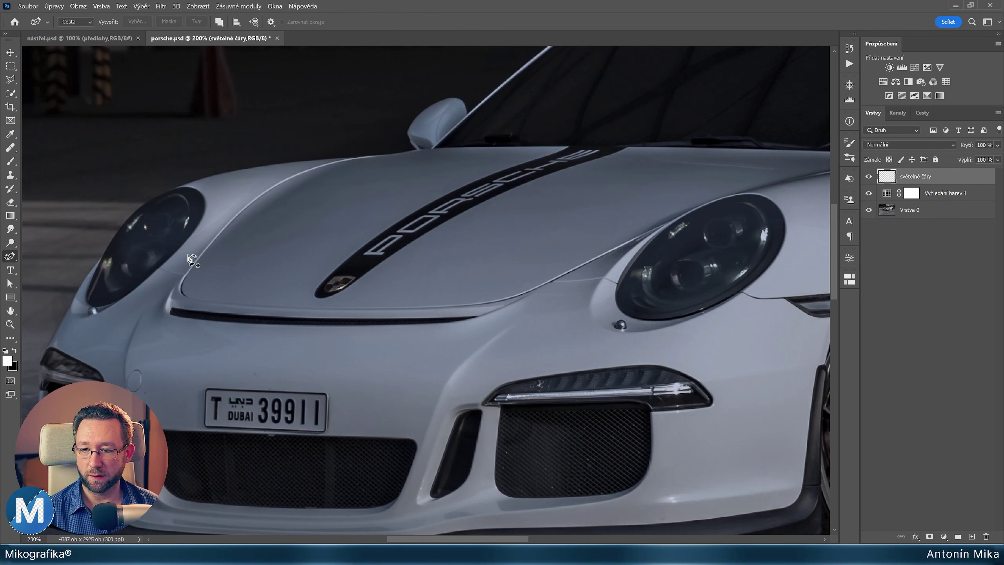
{"action": "right_click", "coordinate": [8, 257]}
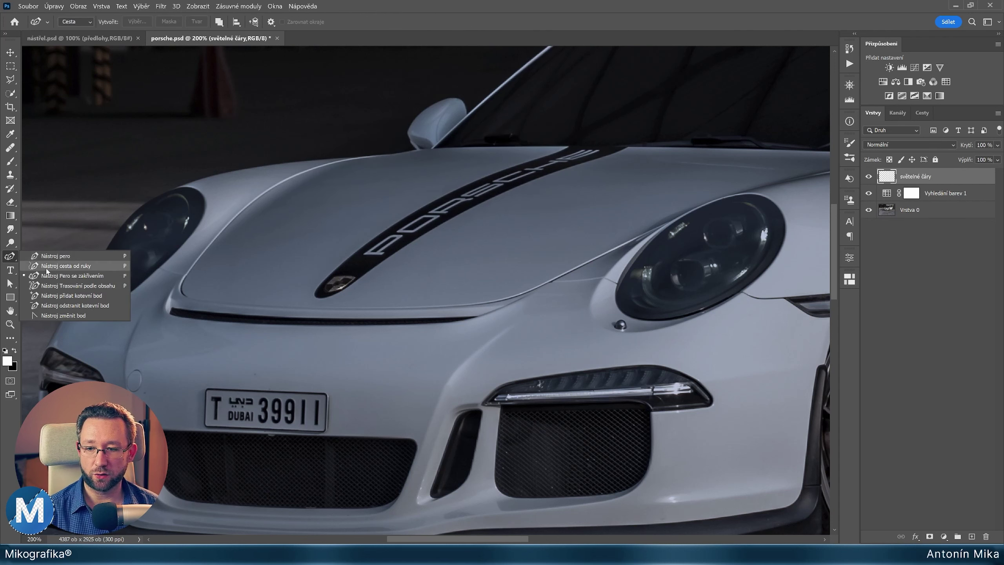
{"action": "left_click", "coordinate": [96, 280]}
{"action": "scroll", "coordinate": [547, 252], "scroll_direction": "up", "scroll_amount": 2}
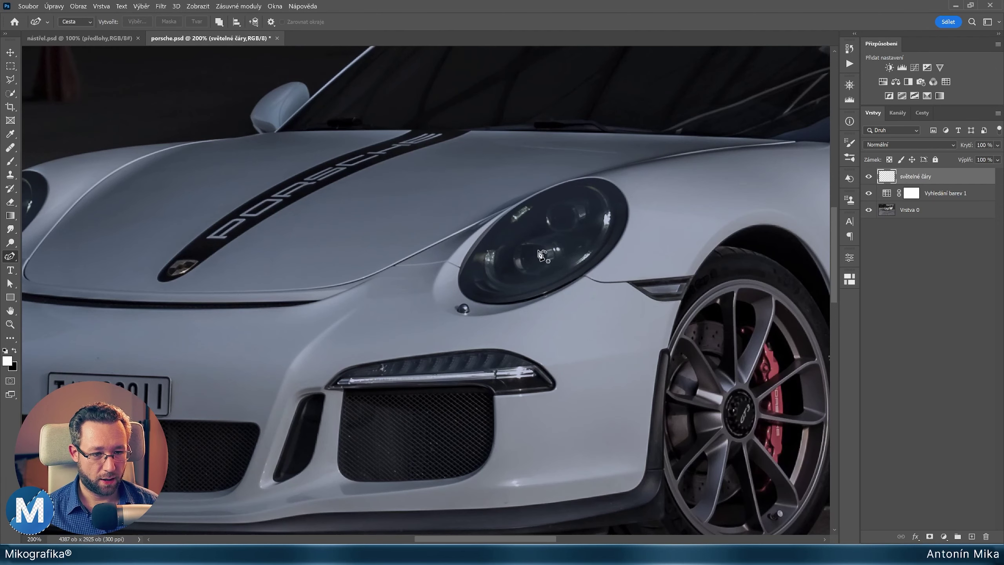
{"action": "scroll", "coordinate": [548, 240], "scroll_direction": "up", "scroll_amount": 1}
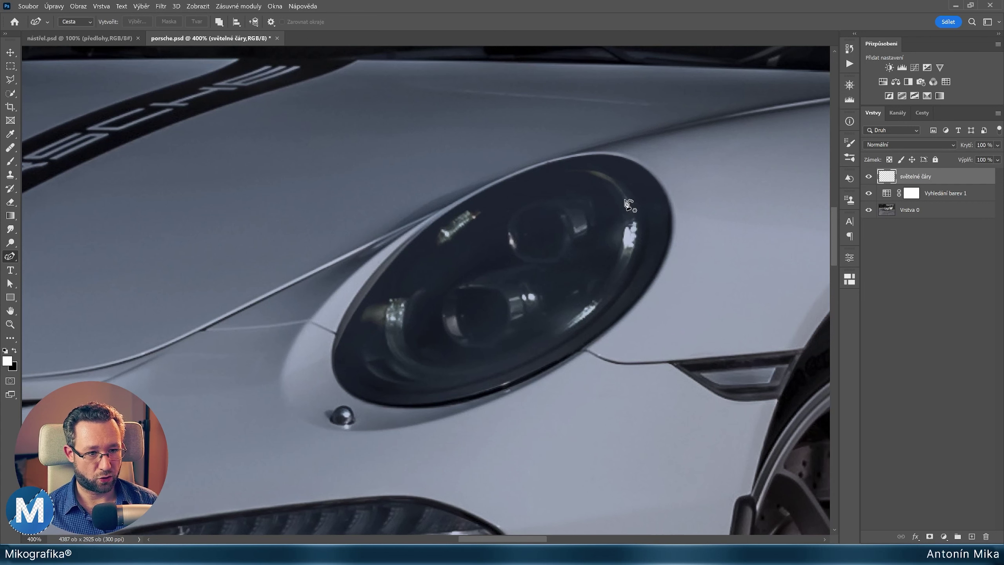
Trace a curved ring path around the first headlight.
{"action": "left_click", "coordinate": [580, 316]}
{"action": "left_click", "coordinate": [607, 288]}
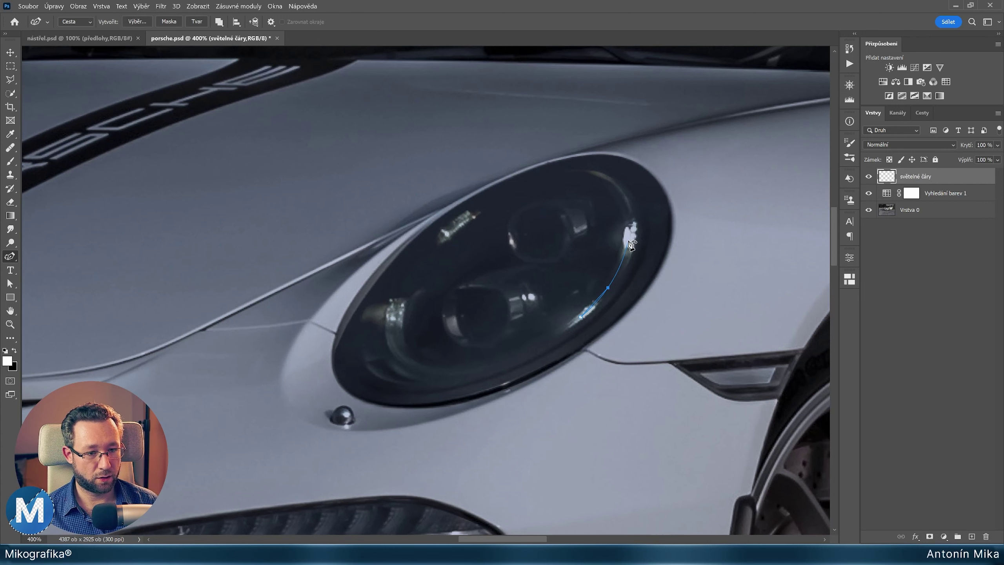
{"action": "left_click", "coordinate": [629, 240]}
{"action": "left_click", "coordinate": [627, 205]}
{"action": "left_click", "coordinate": [609, 177]}
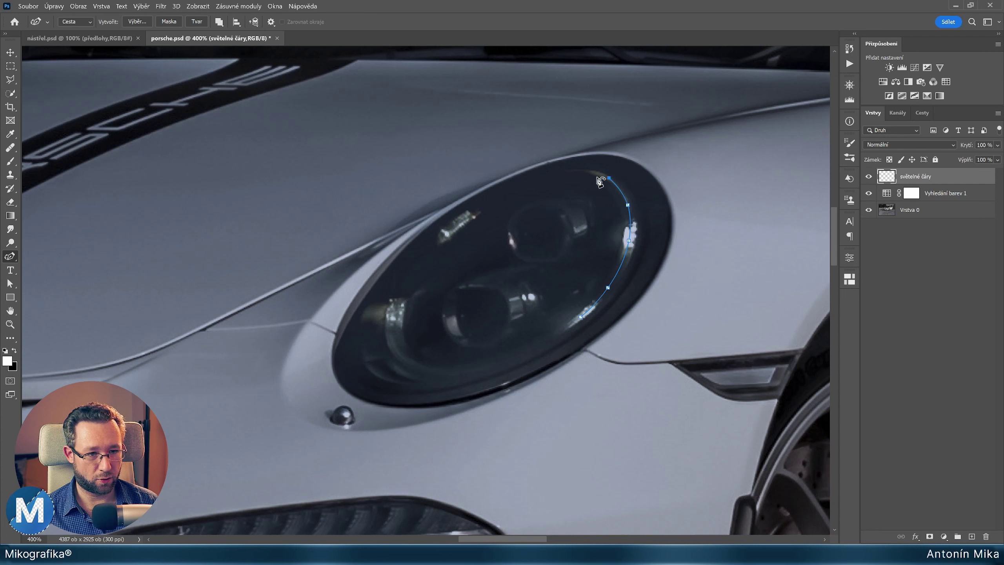
{"action": "left_click", "coordinate": [582, 168]}
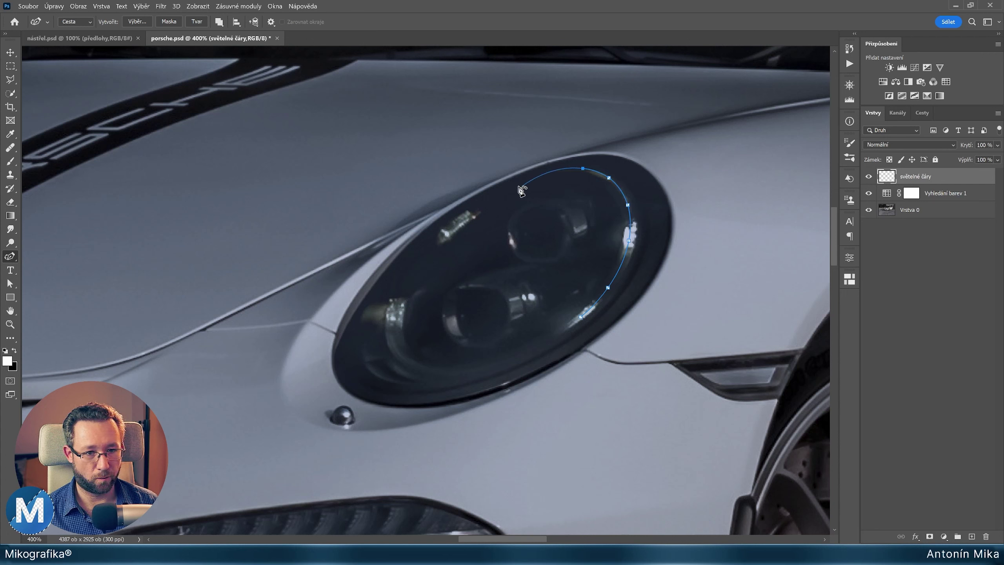
{"action": "left_click", "coordinate": [513, 186]}
{"action": "left_click", "coordinate": [451, 226]}
{"action": "left_click", "coordinate": [409, 272]}
{"action": "left_click", "coordinate": [395, 313]}
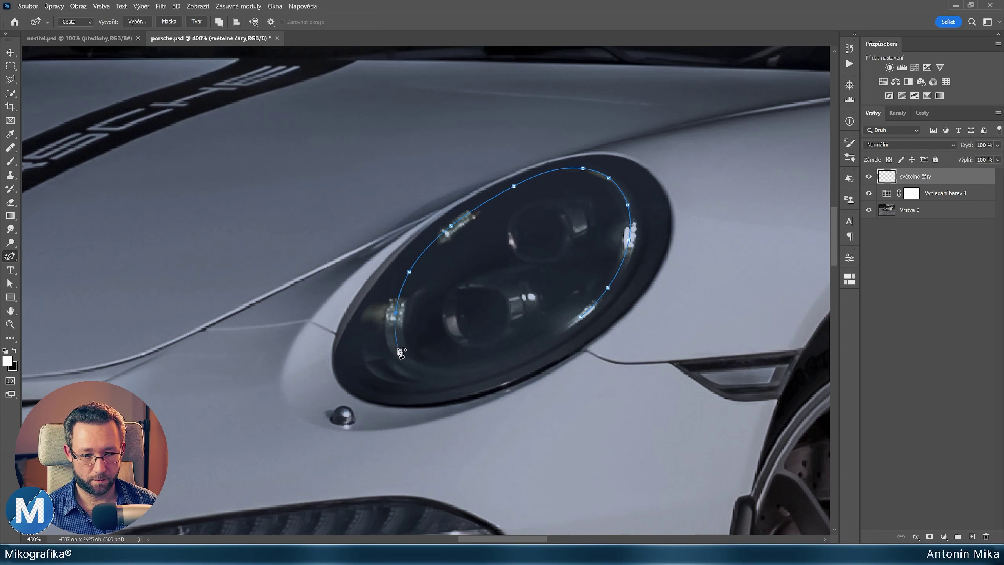
{"action": "left_click", "coordinate": [397, 348]}
{"action": "left_click", "coordinate": [421, 370]}
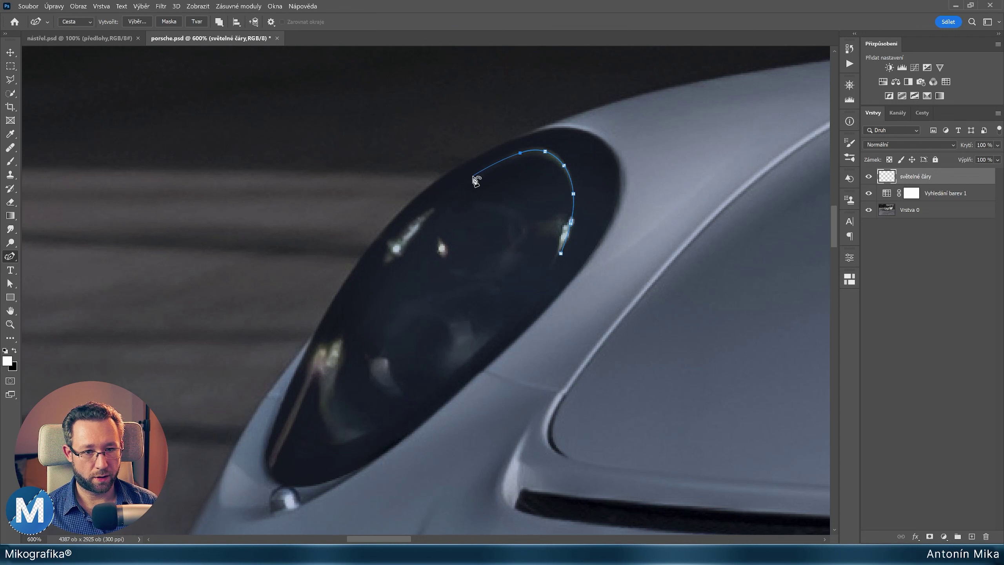
Trace and close a ring path around the left headlight.
{"action": "left_click", "coordinate": [471, 178]}
{"action": "left_click", "coordinate": [409, 232]}
{"action": "left_click", "coordinate": [367, 283]}
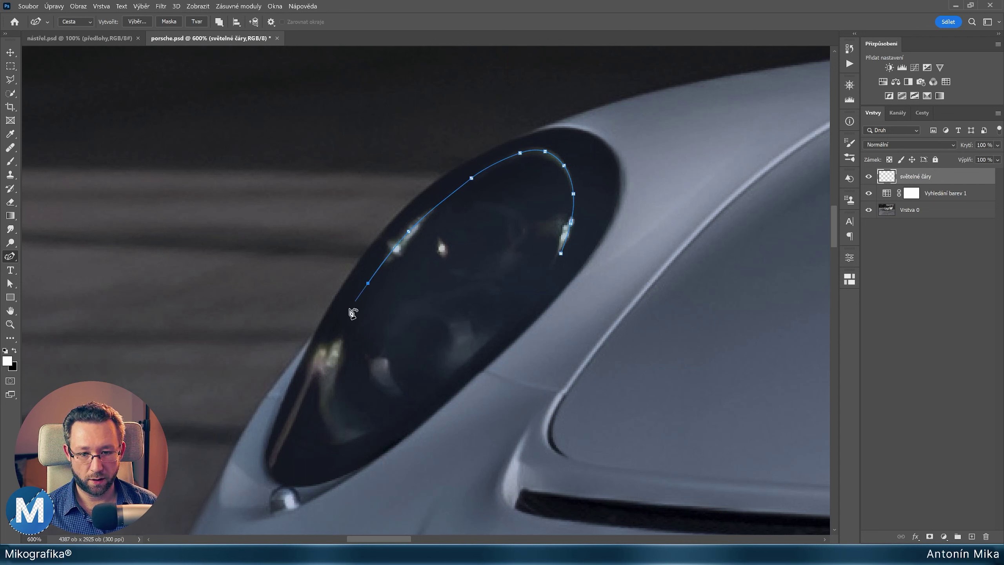
{"action": "left_click", "coordinate": [337, 339]}
{"action": "left_click", "coordinate": [328, 373]}
{"action": "left_click", "coordinate": [327, 404]}
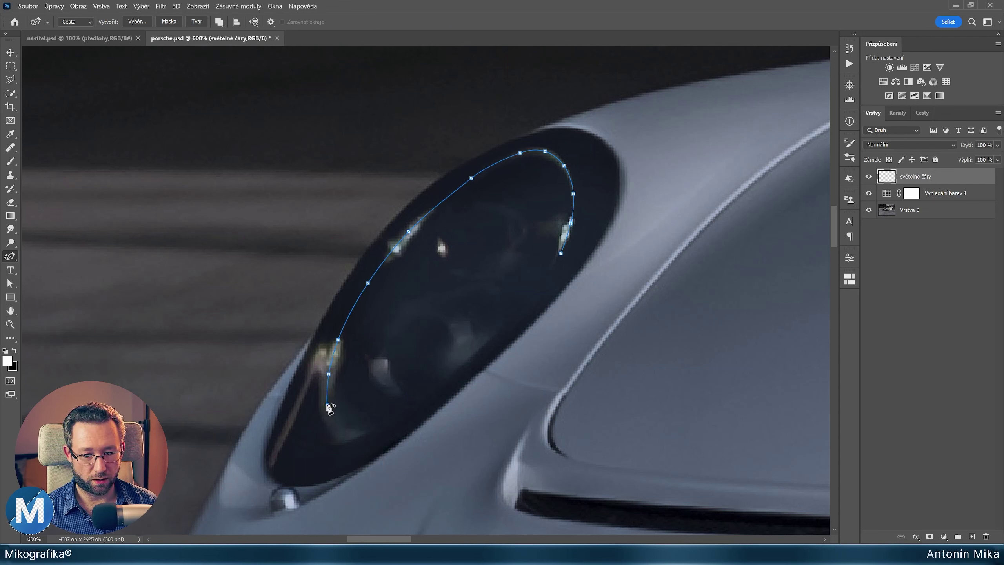
{"action": "left_click", "coordinate": [336, 427]}
{"action": "left_click", "coordinate": [358, 439]}
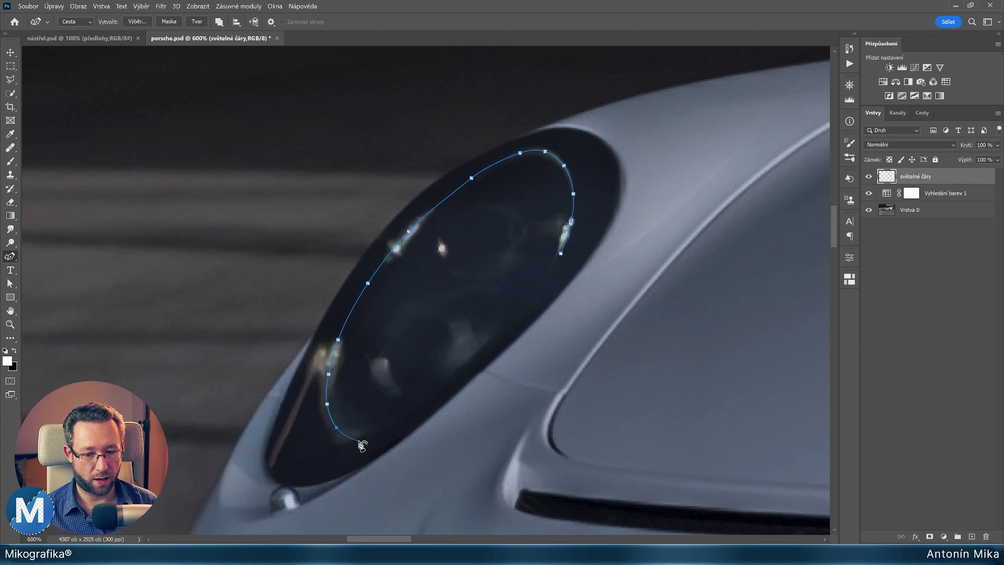
{"action": "left_click", "coordinate": [395, 435]}
{"action": "left_click", "coordinate": [504, 348]}
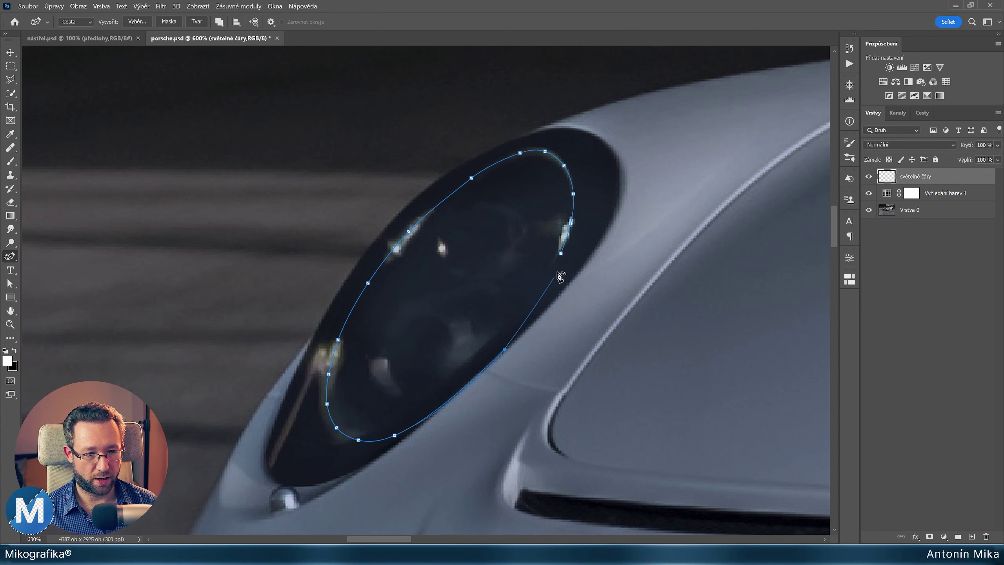
{"action": "left_click", "coordinate": [560, 253]}
{"action": "scroll", "coordinate": [565, 257], "scroll_direction": "down", "scroll_amount": 5}
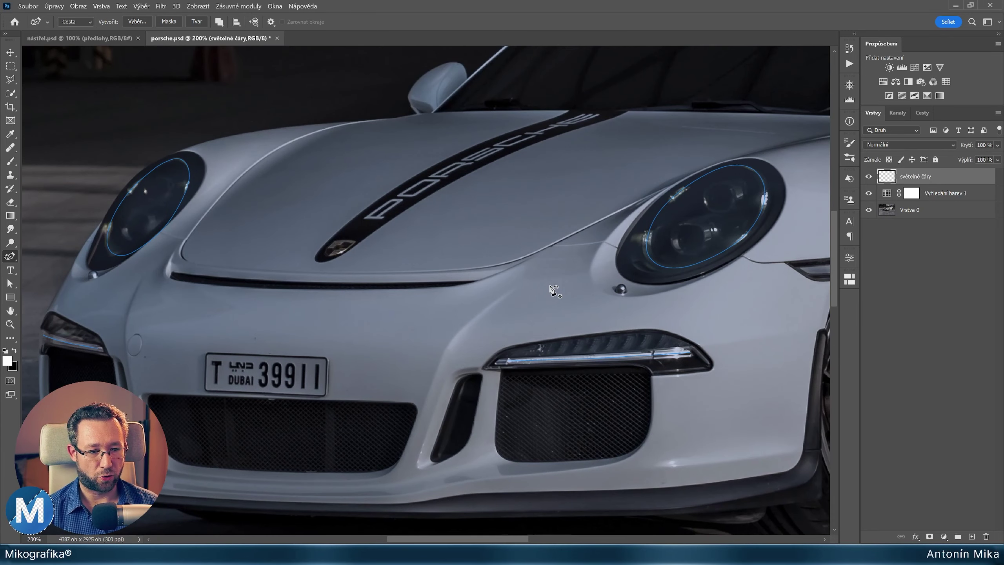
Select the Brush tool with the Soft Round preset at 50 px.
{"action": "key", "text": "b"}
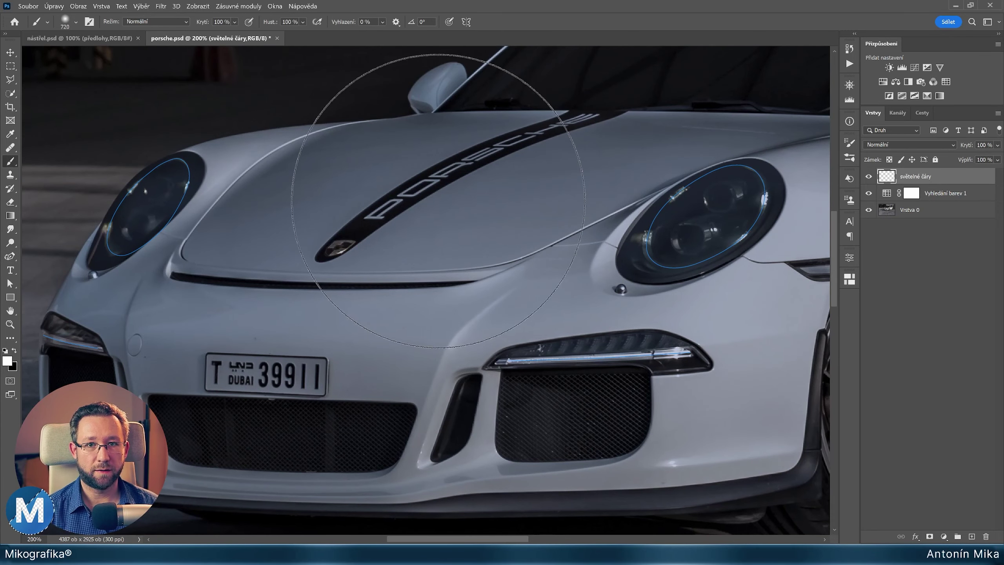
{"action": "key", "text": "bracketleft"}
{"action": "key", "text": "bracketleft"}
{"action": "key", "text": "bracketleft"}
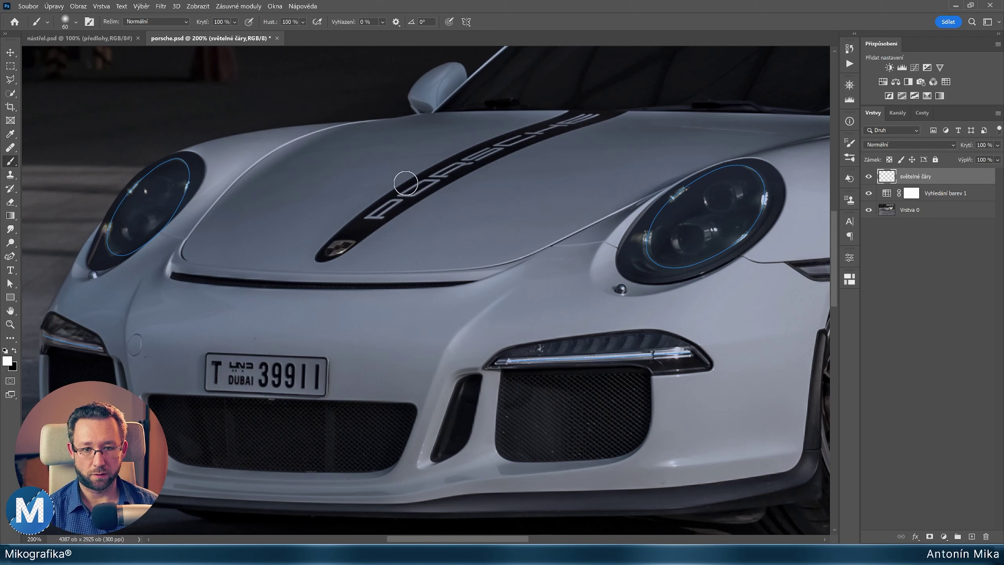
{"action": "key", "text": "bracketleft"}
{"action": "right_click", "coordinate": [395, 179]}
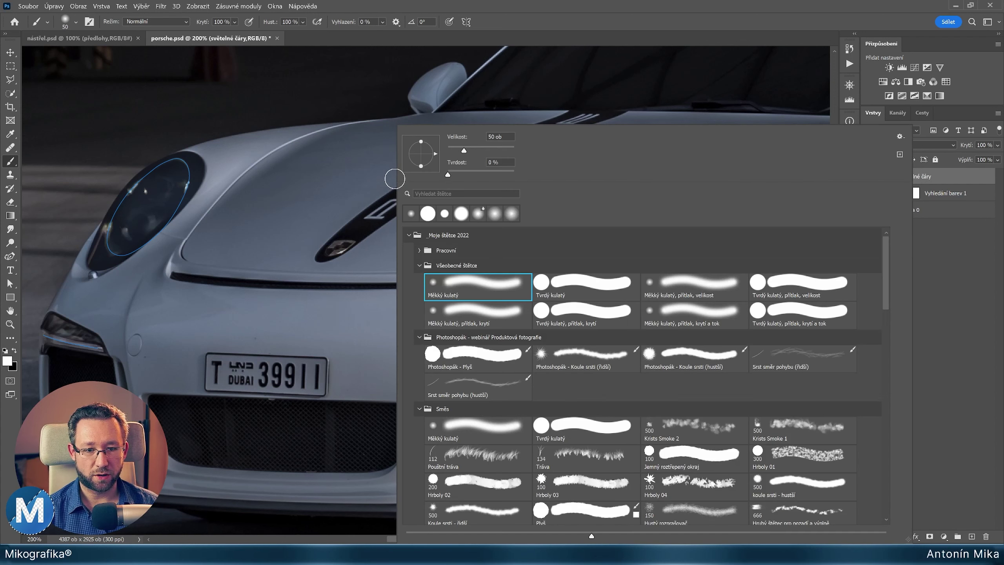
{"action": "double_click", "coordinate": [468, 282]}
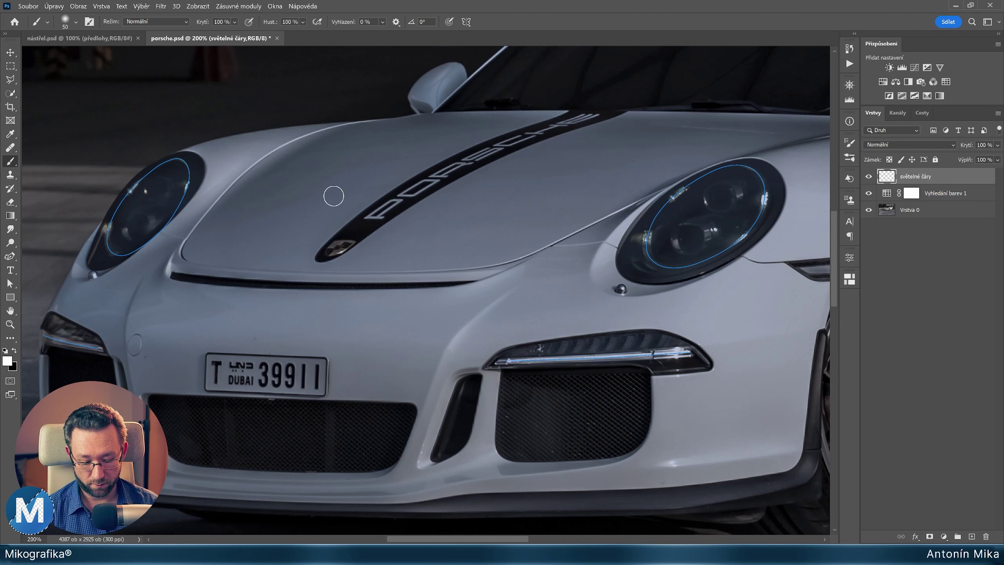
Stroke the headlight ring paths with the white brush on the světelné čáry layer.
{"action": "key", "text": "Return"}
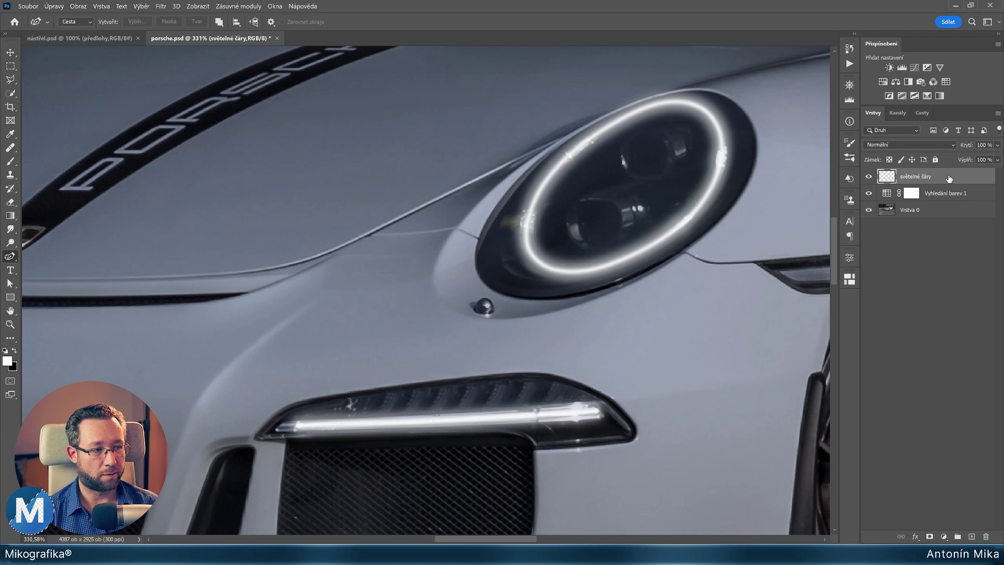
Switch světelné čáry to Zesvětlit barvy (Color Dodge) blending and open its Layer Style dialog.
{"action": "left_click", "coordinate": [906, 145]}
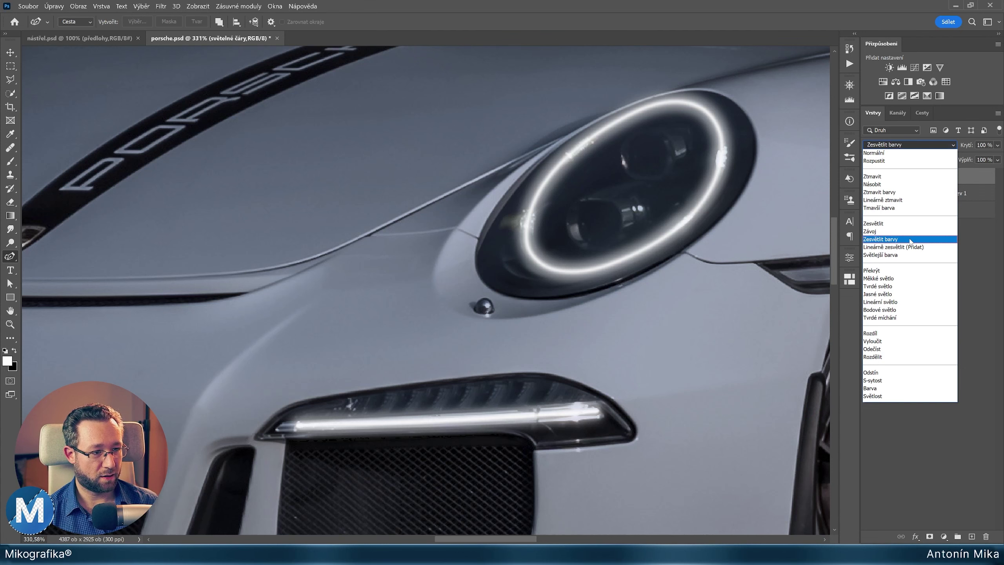
{"action": "left_click", "coordinate": [908, 240]}
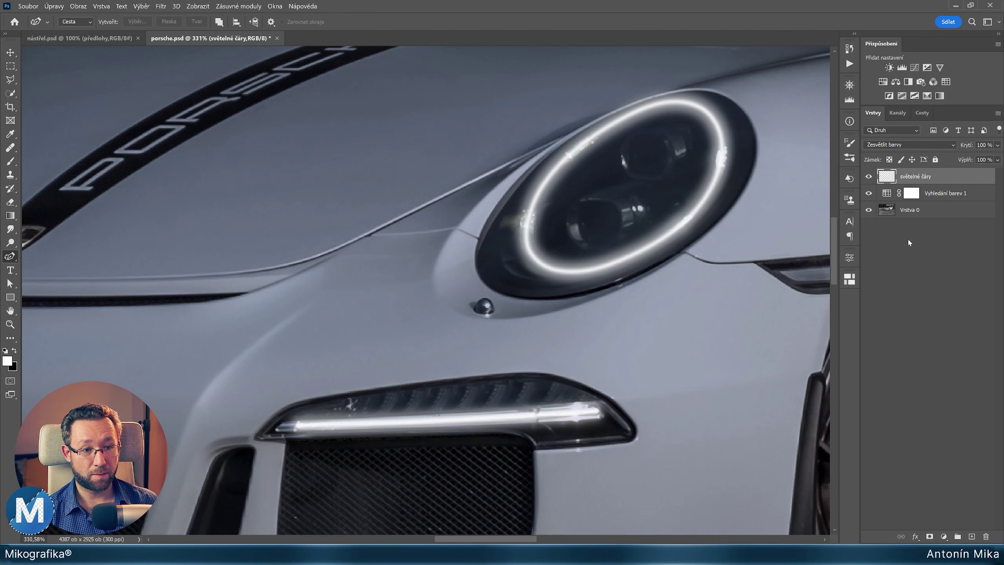
{"action": "left_click_drag", "start_coordinate": [698, 238], "coordinate": [552, 202]}
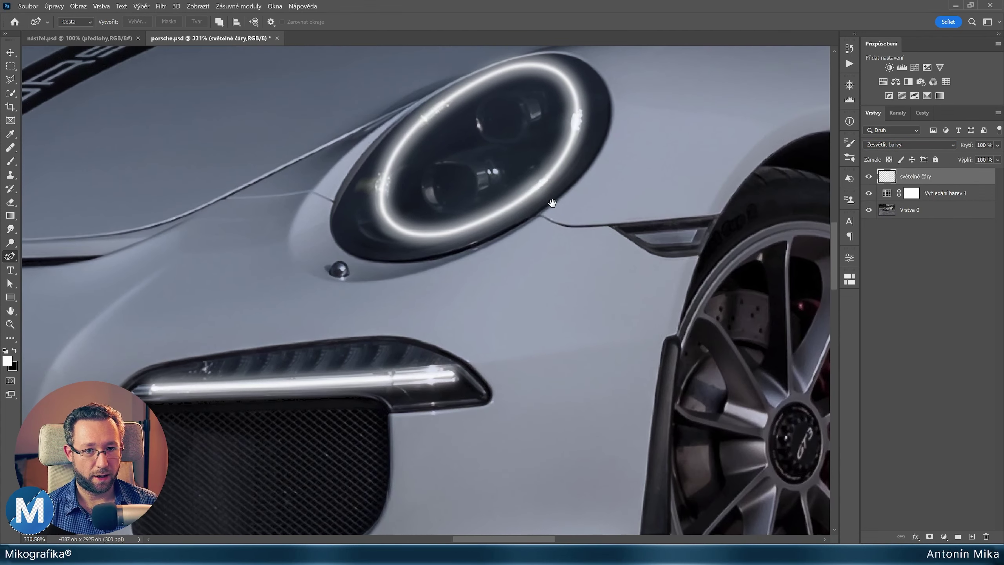
{"action": "double_click", "coordinate": [948, 176]}
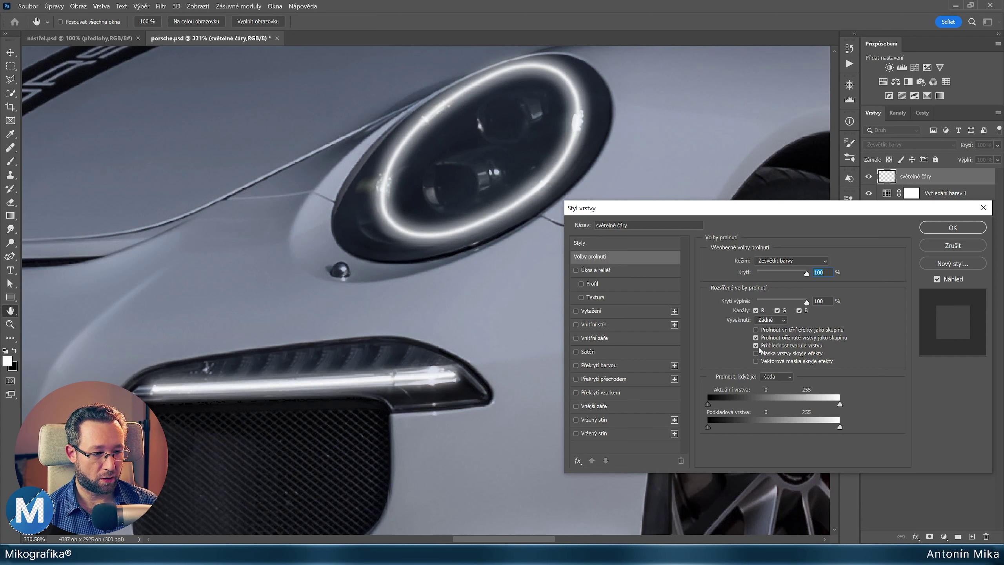
Uncheck Transparency Shapes Layer and pan across both headlights to check the glow.
{"action": "left_click", "coordinate": [756, 345]}
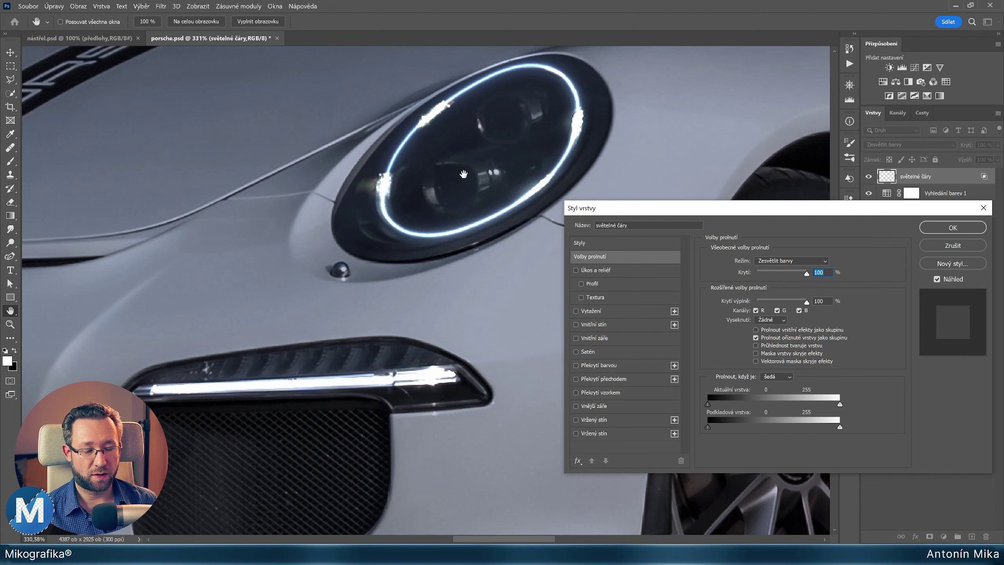
{"action": "left_click_drag", "start_coordinate": [313, 185], "coordinate": [411, 246]}
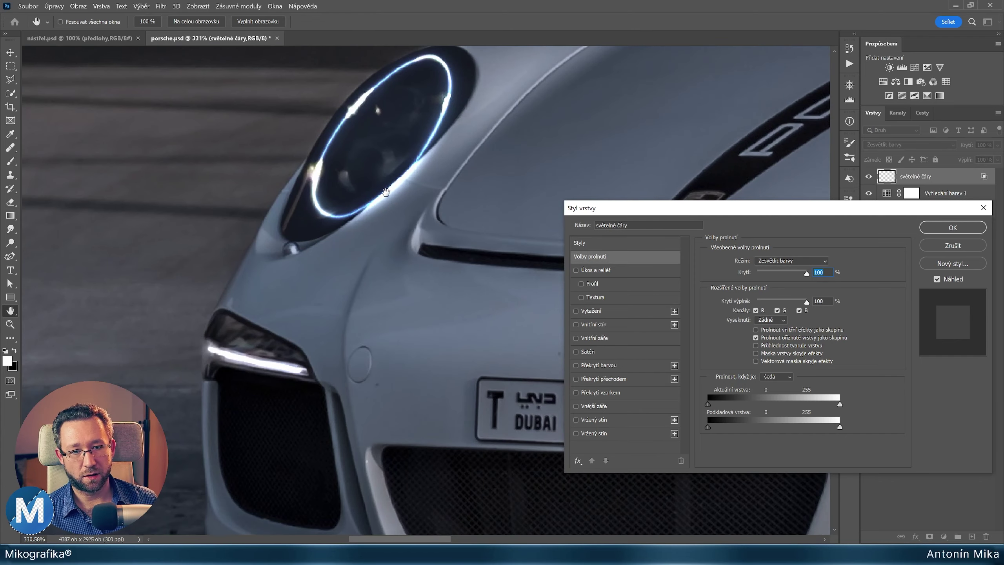
{"action": "left_click_drag", "start_coordinate": [414, 175], "coordinate": [139, 146]}
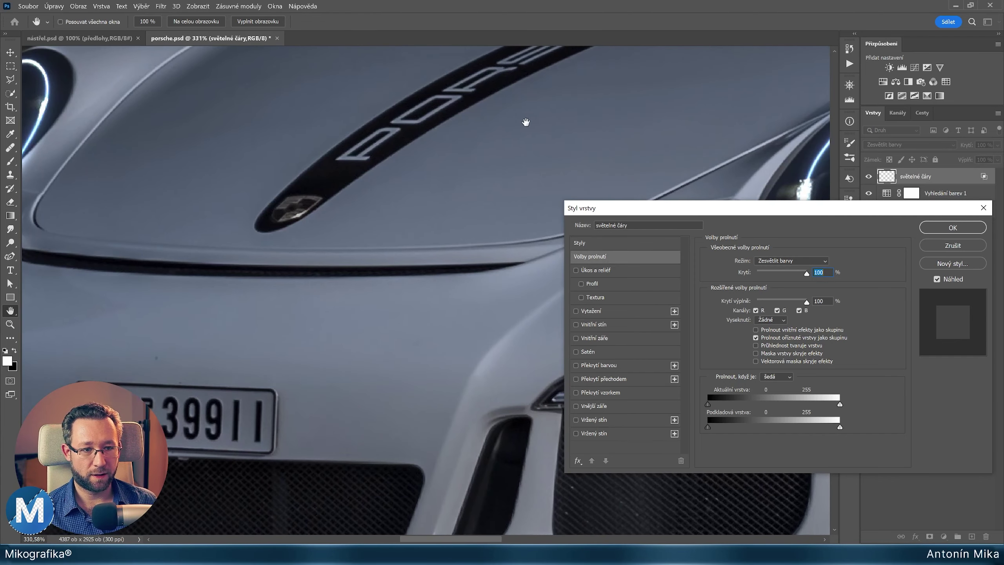
{"action": "left_click_drag", "start_coordinate": [524, 121], "coordinate": [313, 178]}
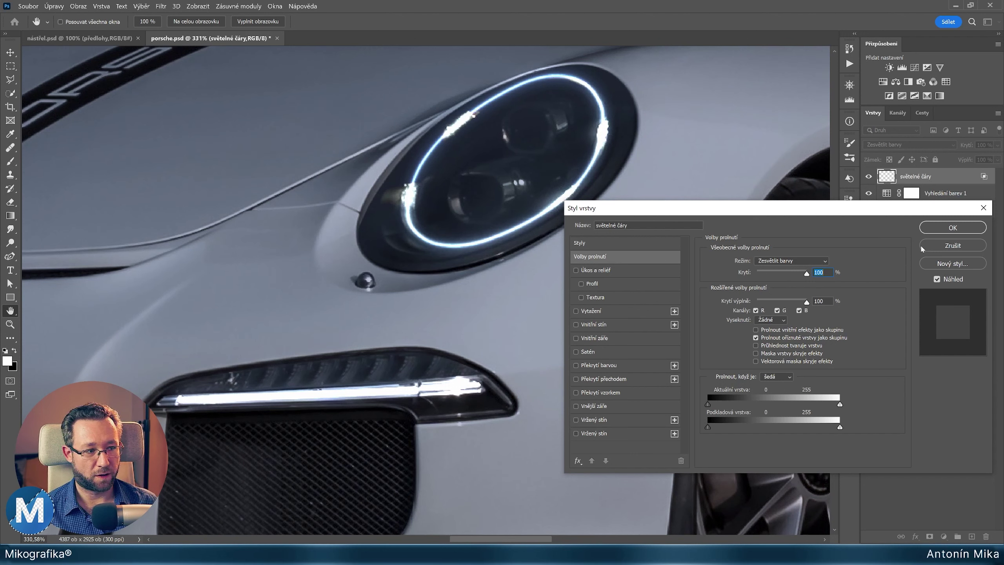
Confirm the layer style, fit the photo to screen and compare the rings on and off.
{"action": "left_click", "coordinate": [939, 225]}
{"action": "key", "text": "p"}
{"action": "key", "text": "ctrl+0"}
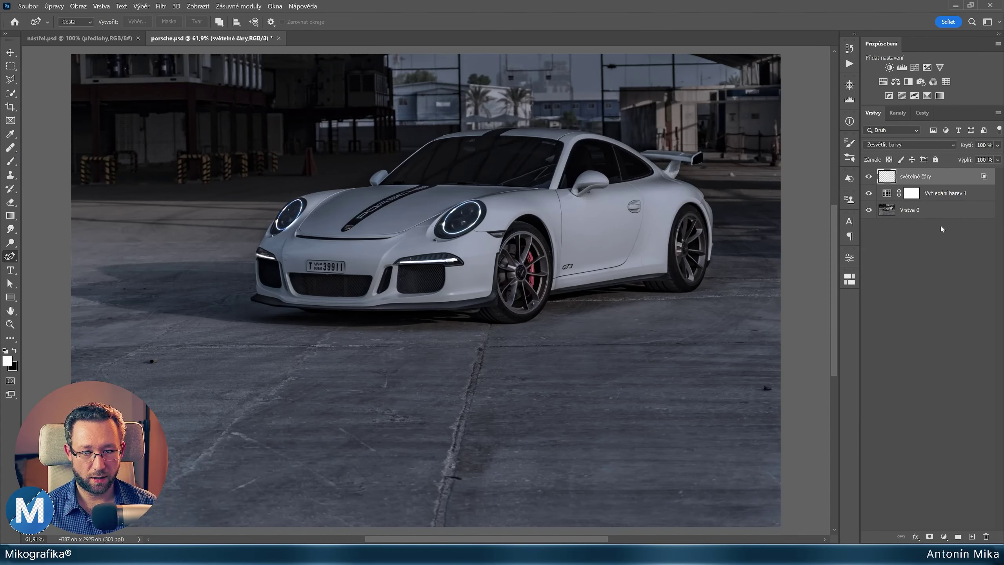
{"action": "scroll", "coordinate": [501, 203], "scroll_direction": "up", "scroll_amount": 3}
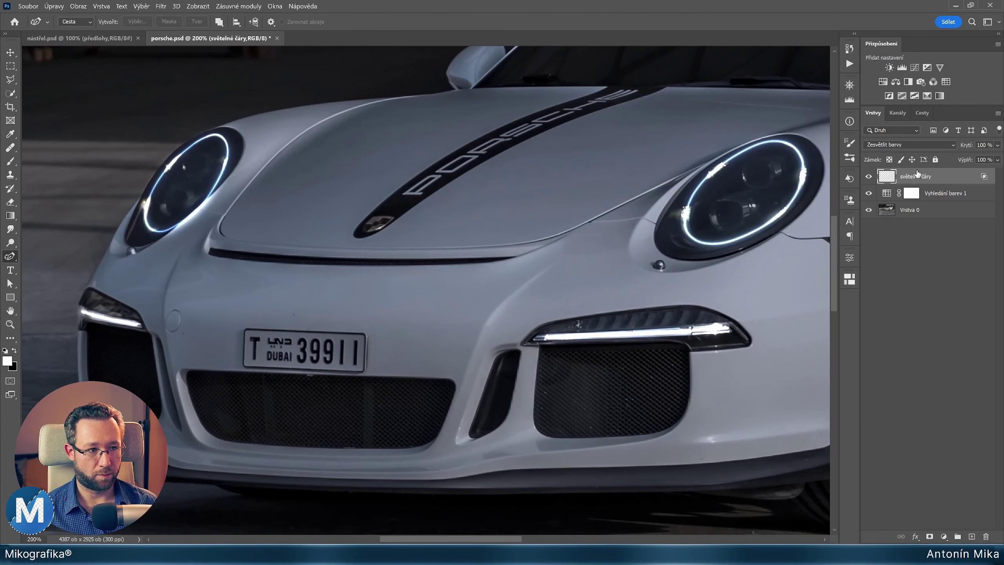
{"action": "left_click", "coordinate": [868, 177]}
{"action": "left_click", "coordinate": [868, 176]}
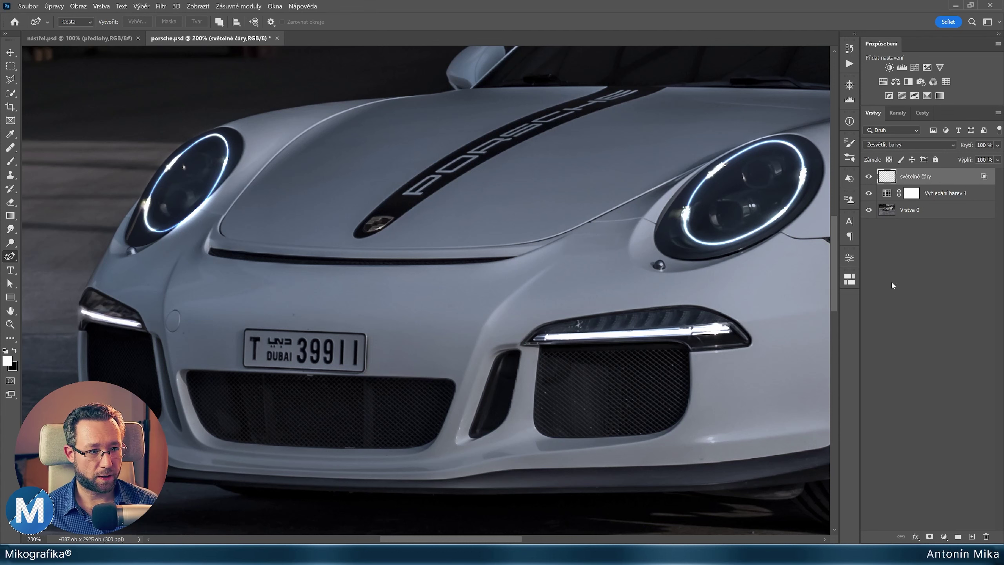
Add a layer mask and set up a black, full-strength hard round brush.
{"action": "left_click", "coordinate": [929, 536]}
{"action": "scroll", "coordinate": [134, 204], "scroll_direction": "up", "scroll_amount": 1}
{"action": "scroll", "coordinate": [134, 204], "scroll_direction": "up", "scroll_amount": 2}
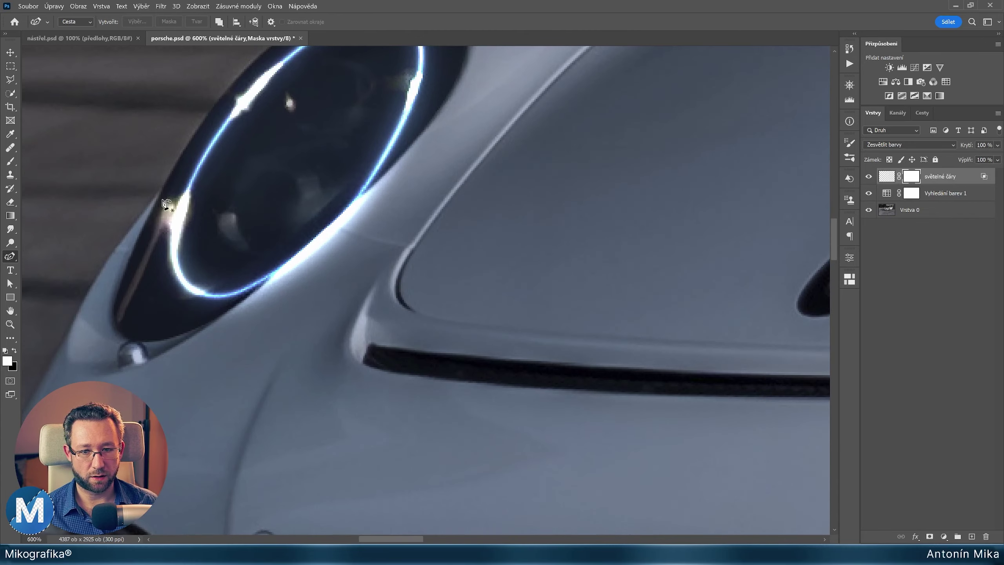
{"action": "scroll", "coordinate": [167, 202], "scroll_direction": "up", "scroll_amount": 1}
{"action": "scroll", "coordinate": [466, 247], "scroll_direction": "up", "scroll_amount": 1}
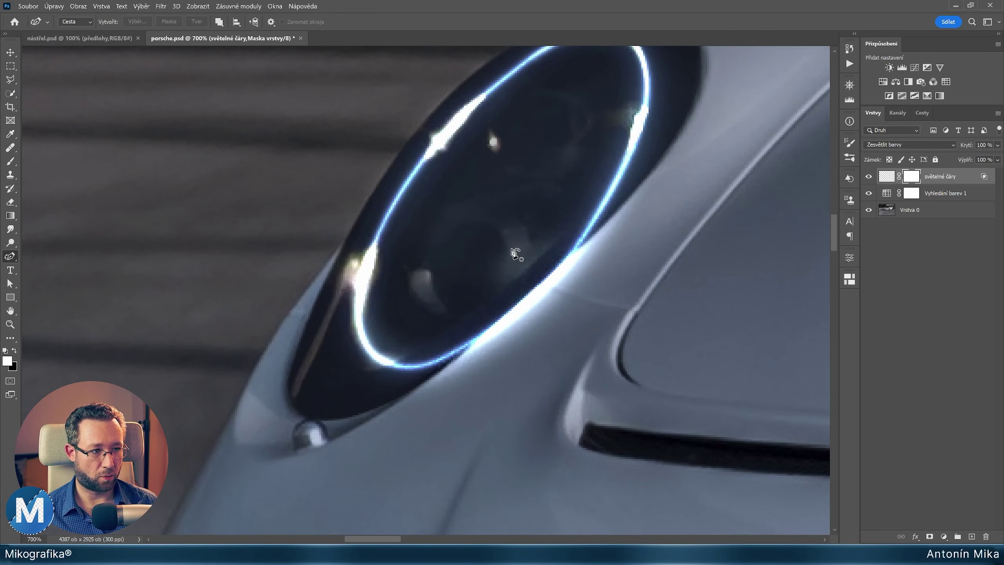
{"action": "key", "text": "b"}
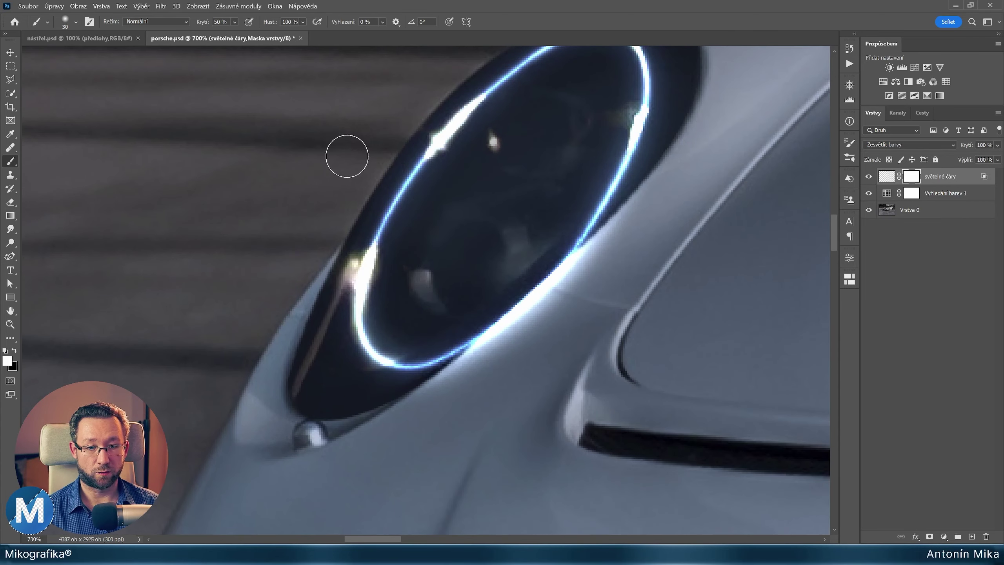
{"action": "right_click", "coordinate": [345, 154]}
{"action": "double_click", "coordinate": [516, 287]}
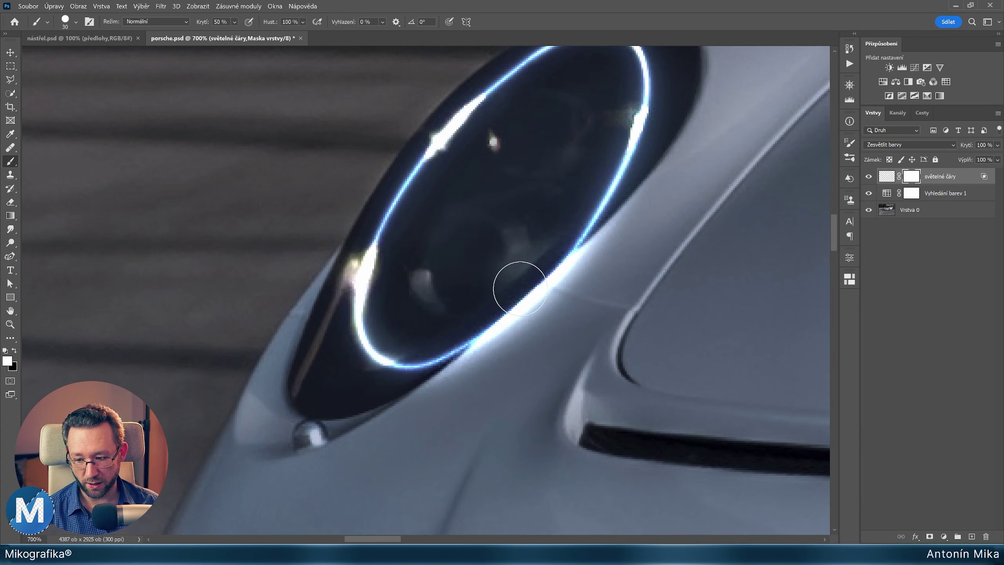
{"action": "key", "text": "x"}
{"action": "left_click_drag", "start_coordinate": [201, 21], "coordinate": [409, 28]}
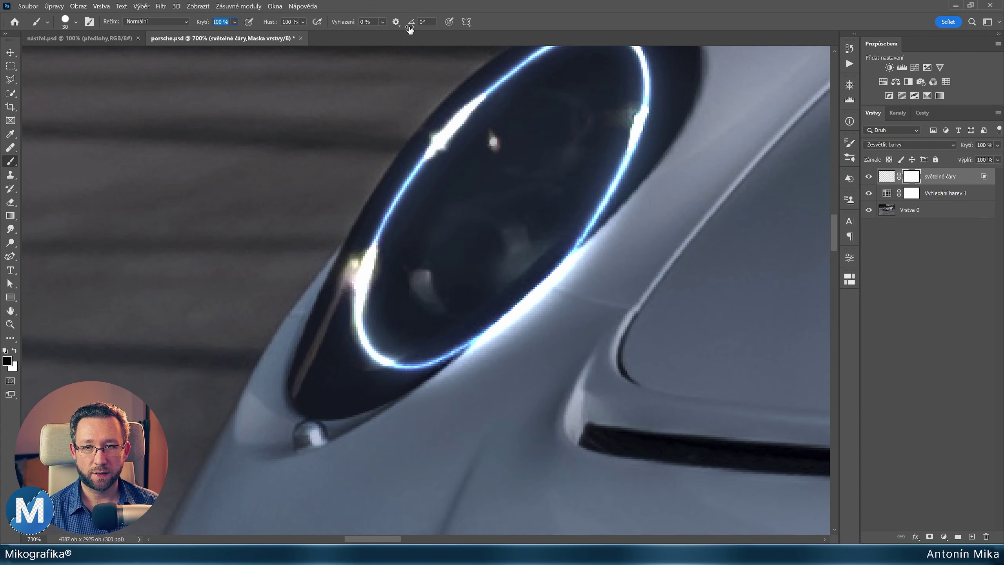
{"action": "key", "text": "bracketright"}
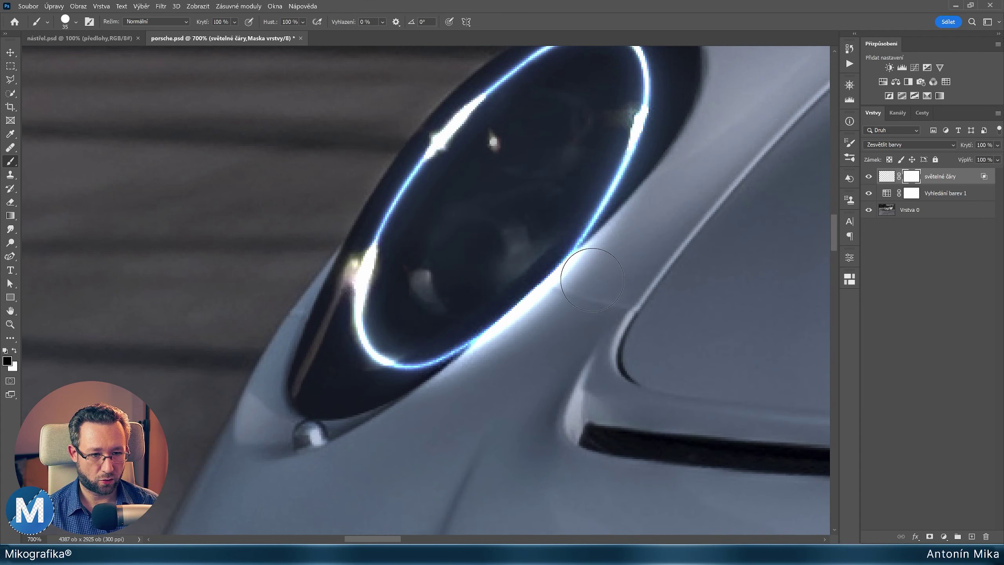
Paint black on the mask to hide glow spilling past the ring's lower-right edge.
{"action": "mouse_move", "coordinate": [570, 273]}
{"action": "left_mouse_down"}
{"action": "mouse_move", "coordinate": [591, 283]}
{"action": "mouse_move", "coordinate": [561, 312]}
{"action": "left_mouse_up"}
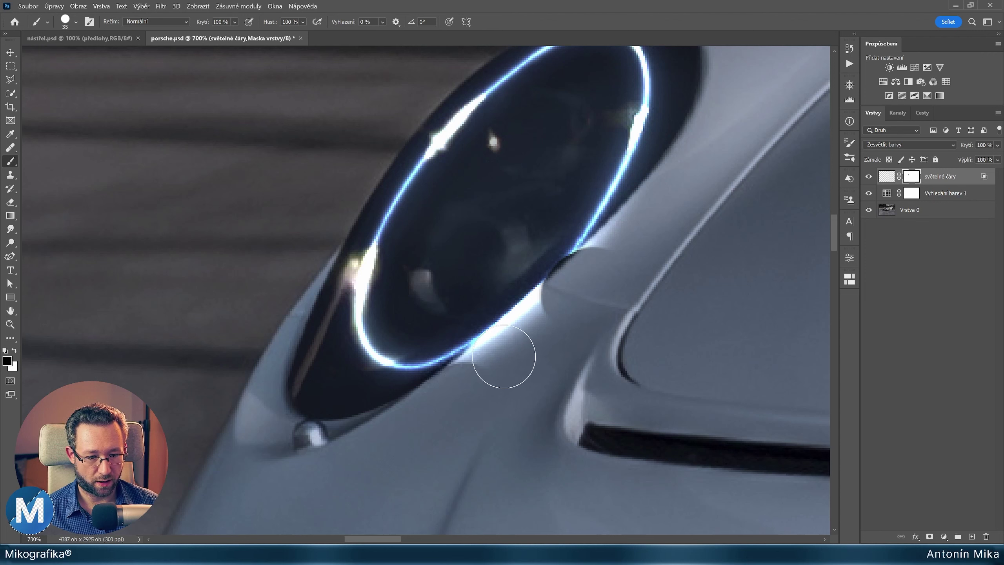
{"action": "left_click_drag", "start_coordinate": [505, 359], "coordinate": [676, 195]}
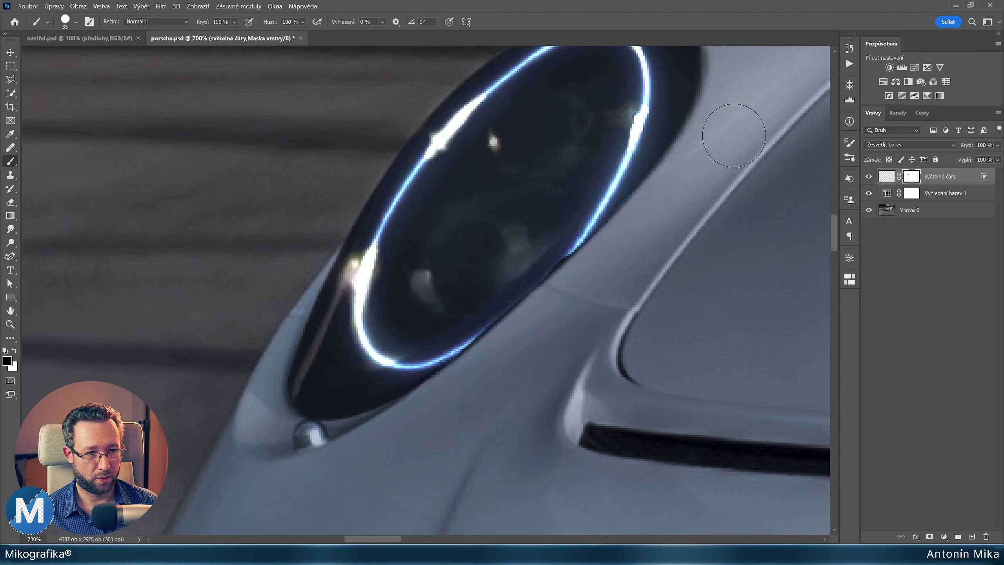
{"action": "key", "text": "x"}
{"action": "key", "text": "bracketleft"}
{"action": "key", "text": "bracketleft"}
{"action": "left_click_drag", "start_coordinate": [582, 291], "coordinate": [589, 279]}
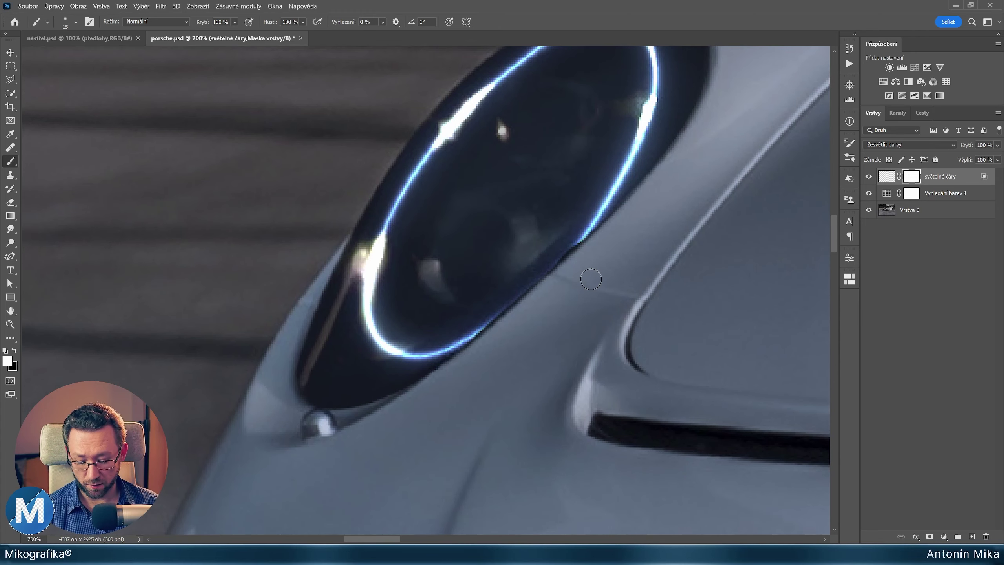
{"action": "key", "text": "ctrl+z"}
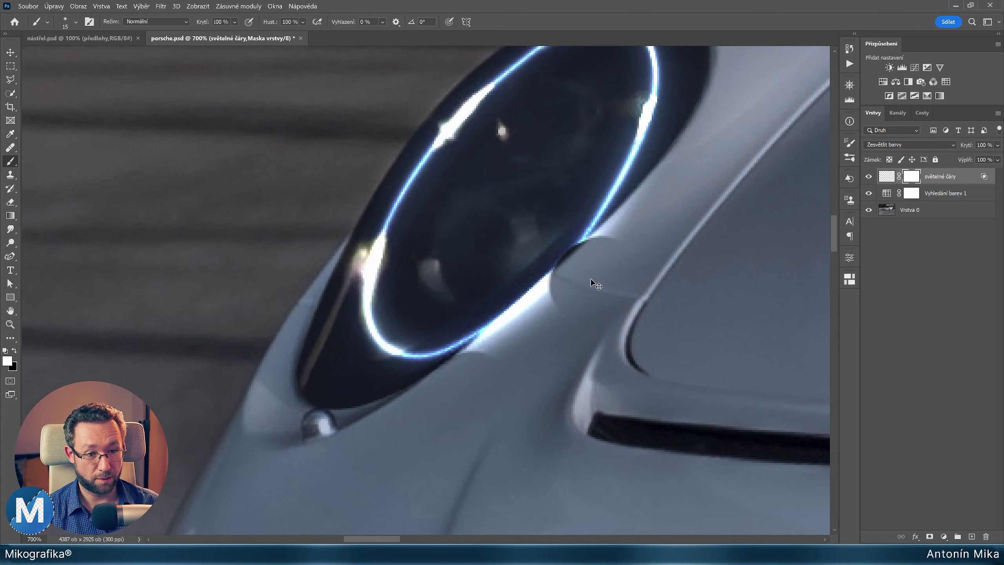
{"action": "key", "text": "ctrl+shift+z"}
{"action": "key", "text": "x"}
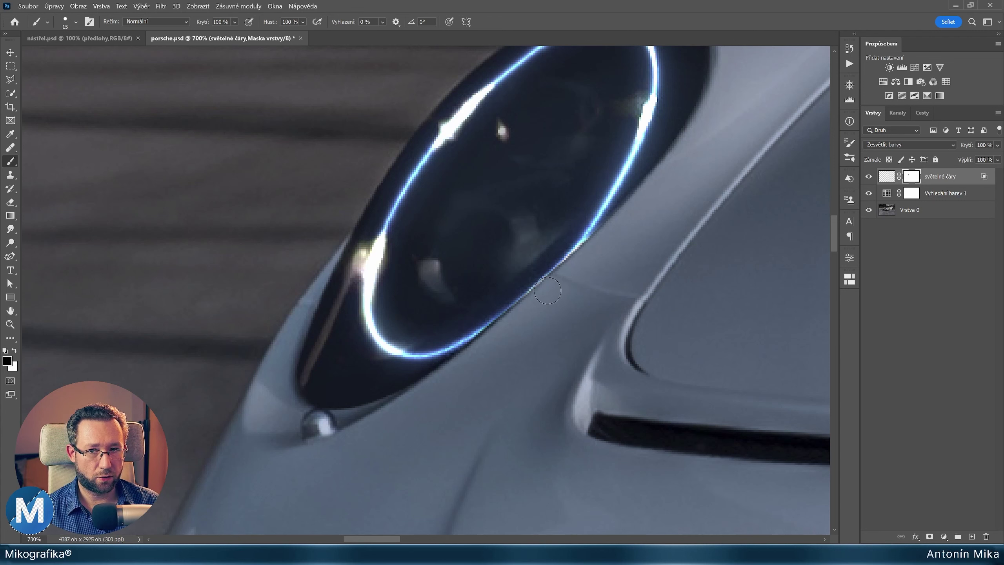
{"action": "scroll", "coordinate": [550, 279], "scroll_direction": "up", "scroll_amount": 1}
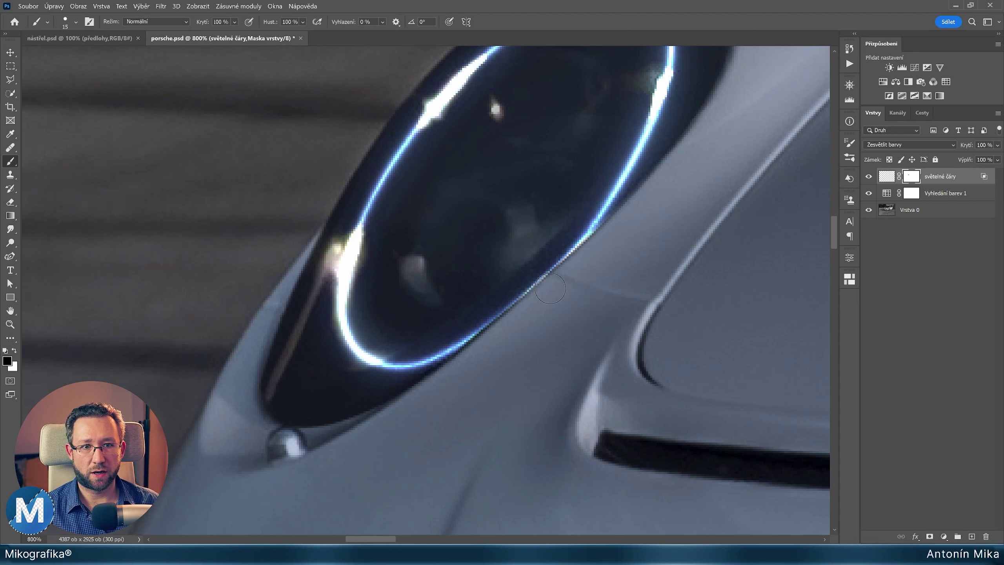
Switch to a larger Smudge tool to soften the mask edge.
{"action": "right_click", "coordinate": [11, 229]}
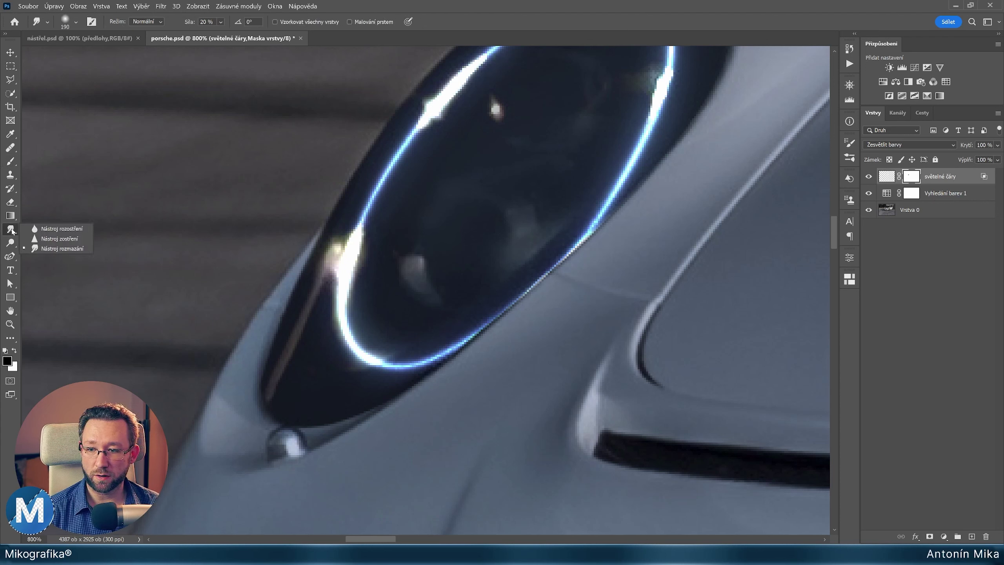
{"action": "left_click", "coordinate": [58, 248]}
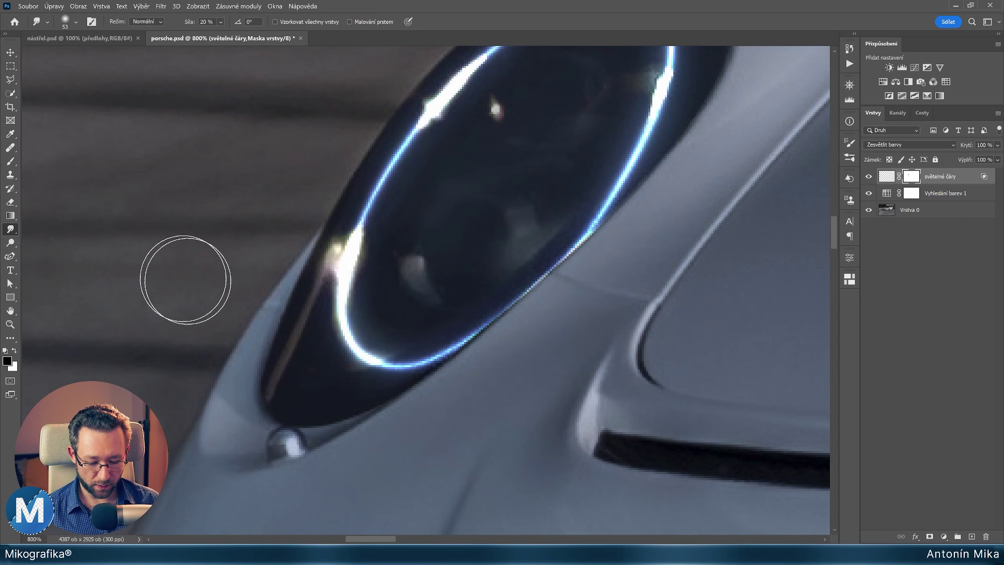
{"action": "key", "text": "bracketright"}
{"action": "key", "text": "bracketright"}
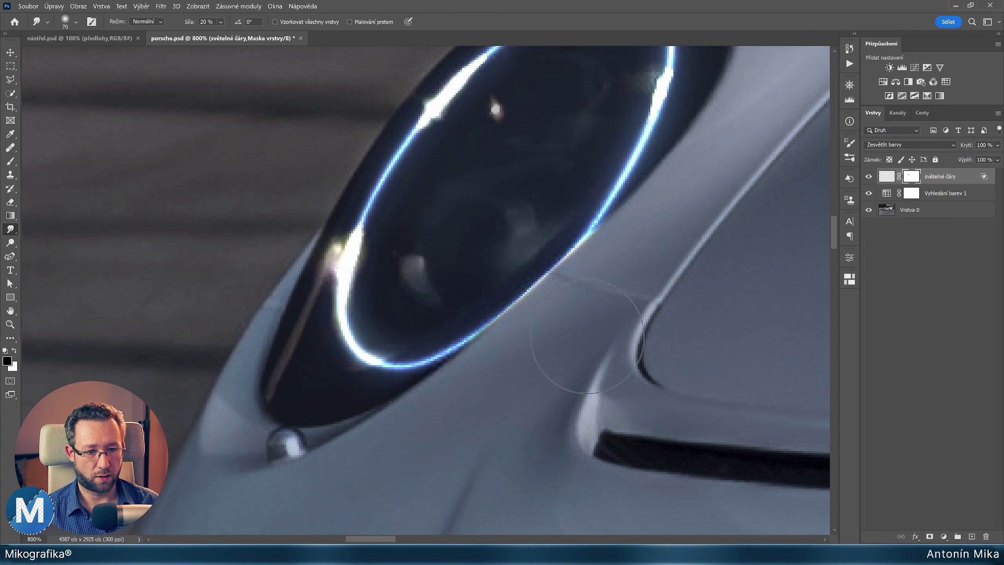
{"action": "scroll", "coordinate": [588, 336], "scroll_direction": "down", "scroll_amount": 5}
{"action": "scroll", "coordinate": [571, 381], "scroll_direction": "up", "scroll_amount": 2}
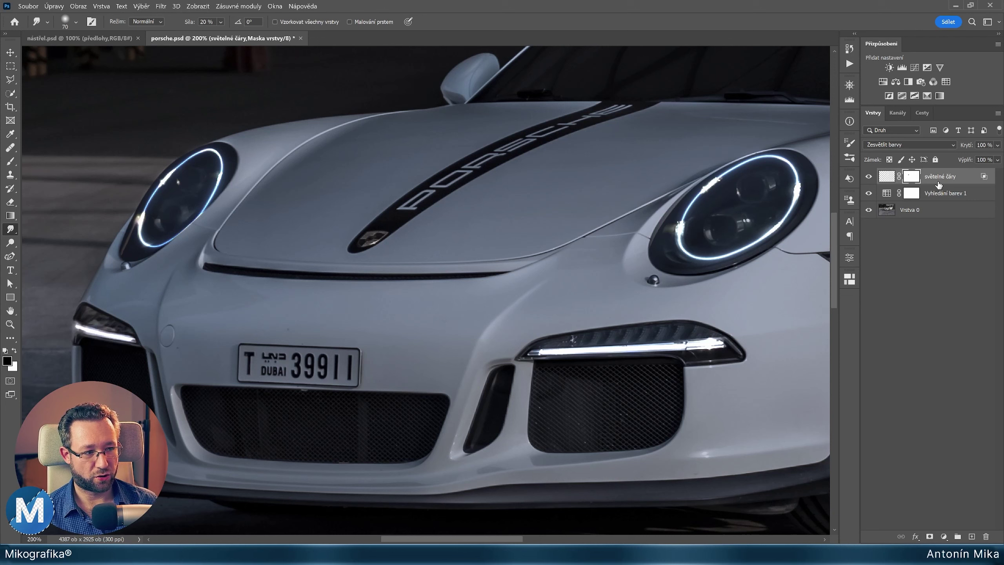
Duplicate the světelné čáry layer and set the copy to Linear Dodge (Add) with 50% fill.
{"action": "key", "text": "x"}
{"action": "key", "text": "ctrl+j"}
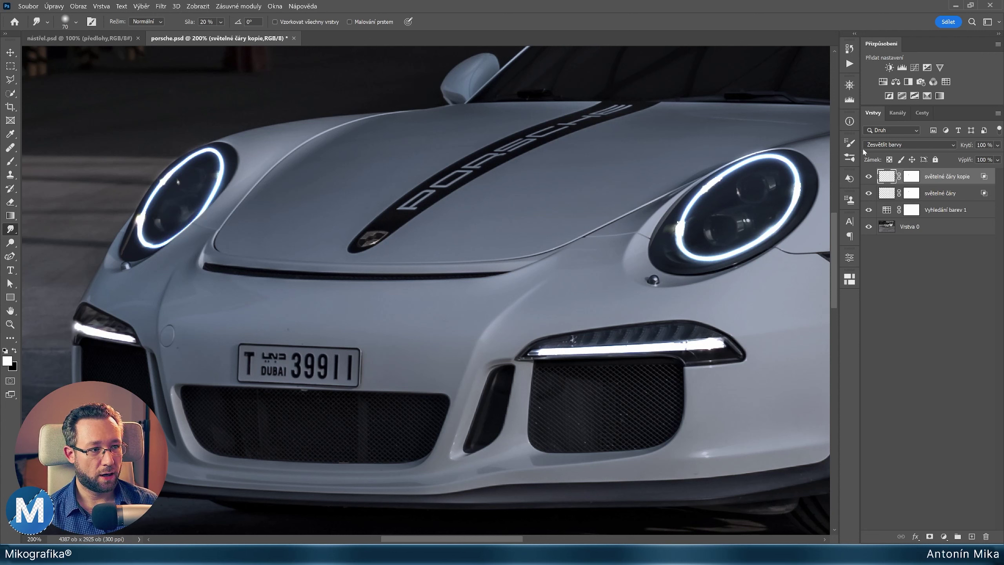
{"action": "left_click", "coordinate": [906, 147]}
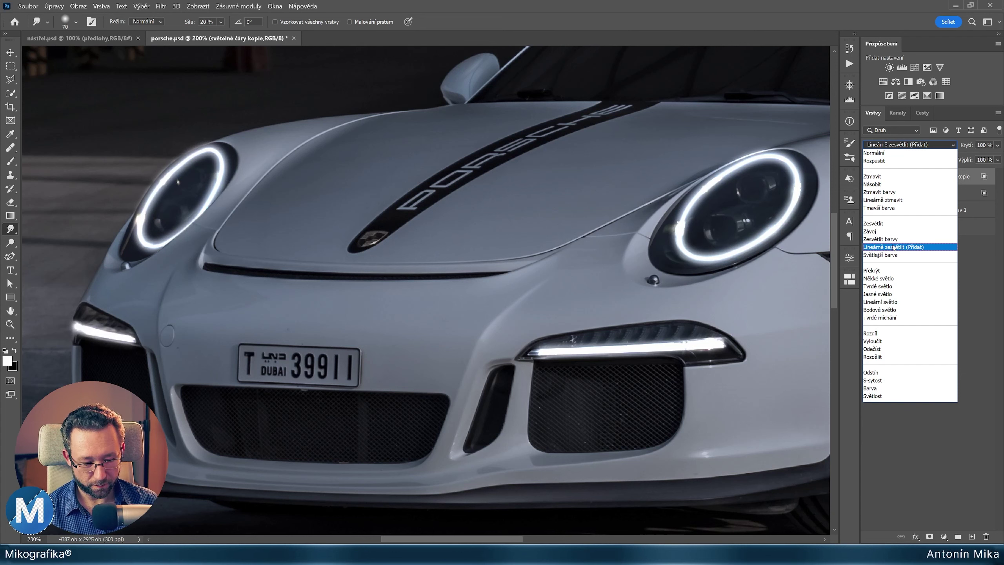
{"action": "left_click", "coordinate": [893, 247]}
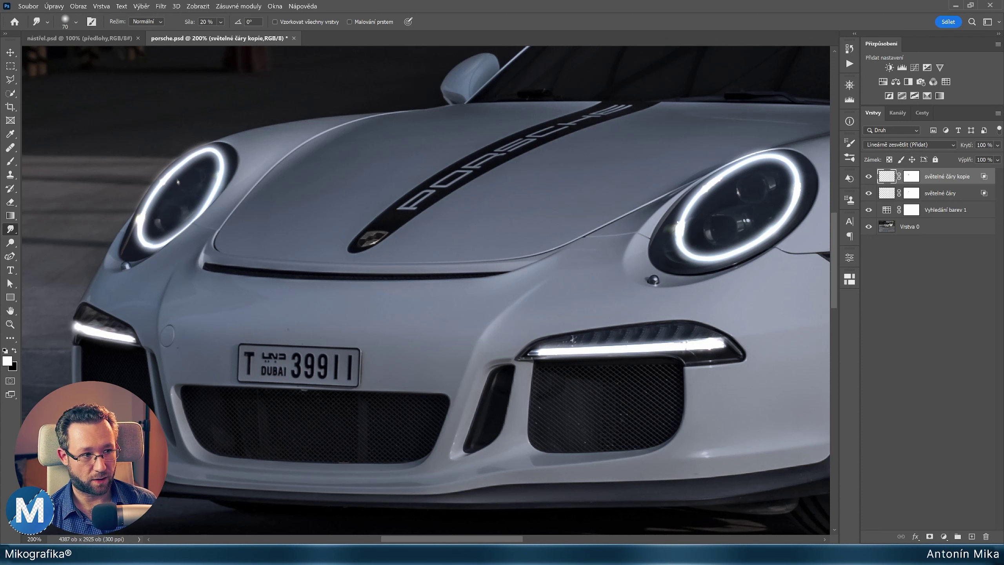
{"action": "key", "text": "shift+Down"}
{"action": "key", "text": "shift+Down"}
{"action": "key", "text": "shift+Down"}
{"action": "key", "text": "shift+Down"}
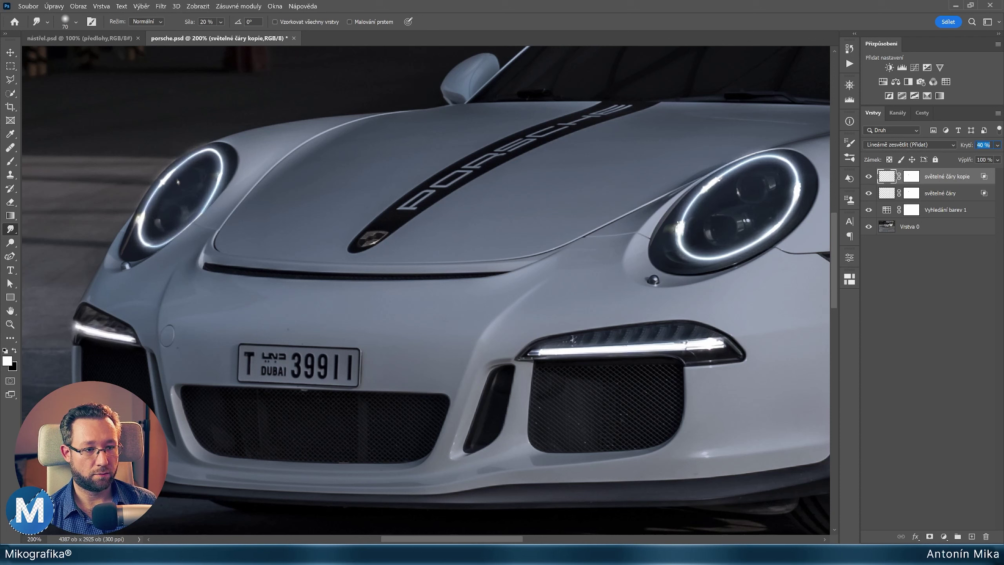
{"action": "key", "text": "shift+Down"}
{"action": "key", "text": "shift+Down"}
{"action": "key", "text": "shift+Down"}
{"action": "key", "text": "shift+Down"}
{"action": "key", "text": "shift+Up"}
{"action": "key", "text": "shift+Up"}
{"action": "key", "text": "shift+Up"}
{"action": "key", "text": "shift+Up"}
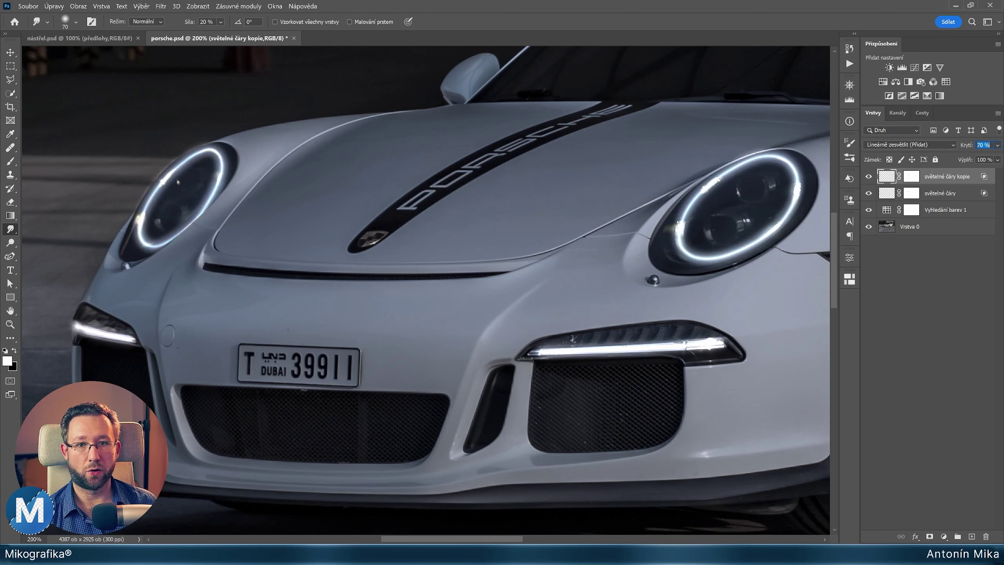
{"action": "key", "text": "shift+Up"}
{"action": "key", "text": "shift+Up"}
{"action": "key", "text": "shift+Up"}
{"action": "key", "text": "shift+Up"}
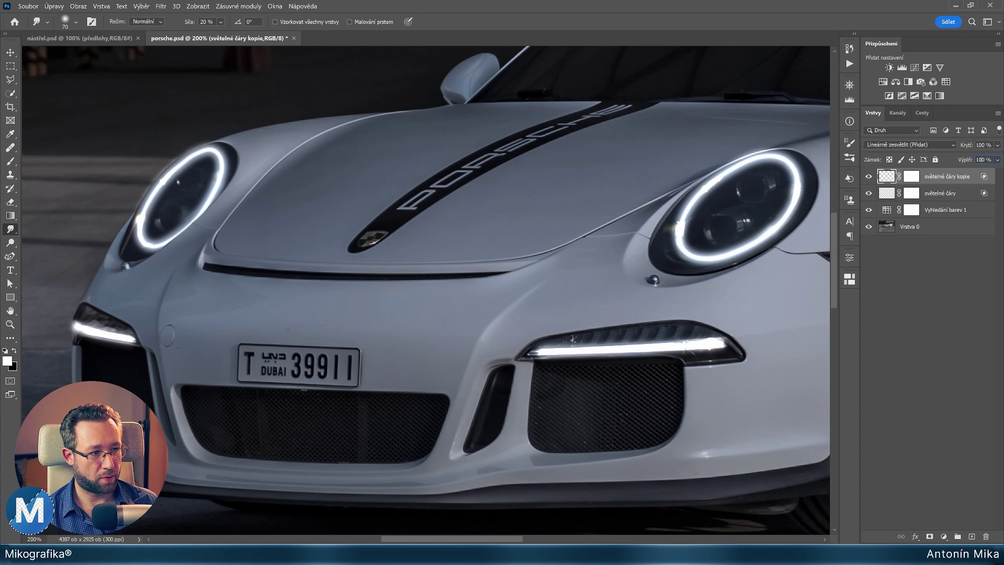
{"action": "key", "text": "shift+Down"}
{"action": "key", "text": "shift+Down"}
{"action": "key", "text": "shift+Down"}
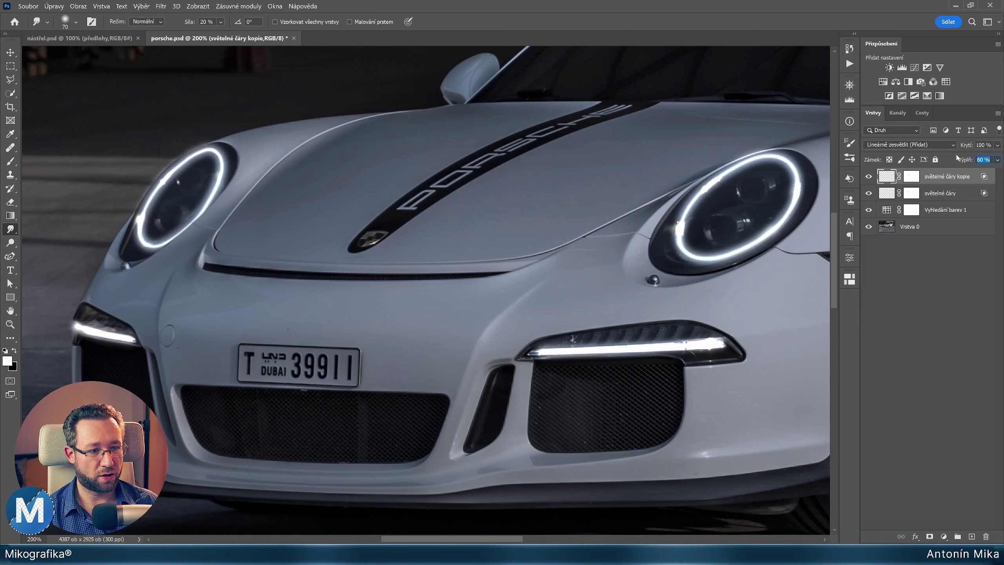
{"action": "key", "text": "shift+Down"}
{"action": "key", "text": "shift+Down"}
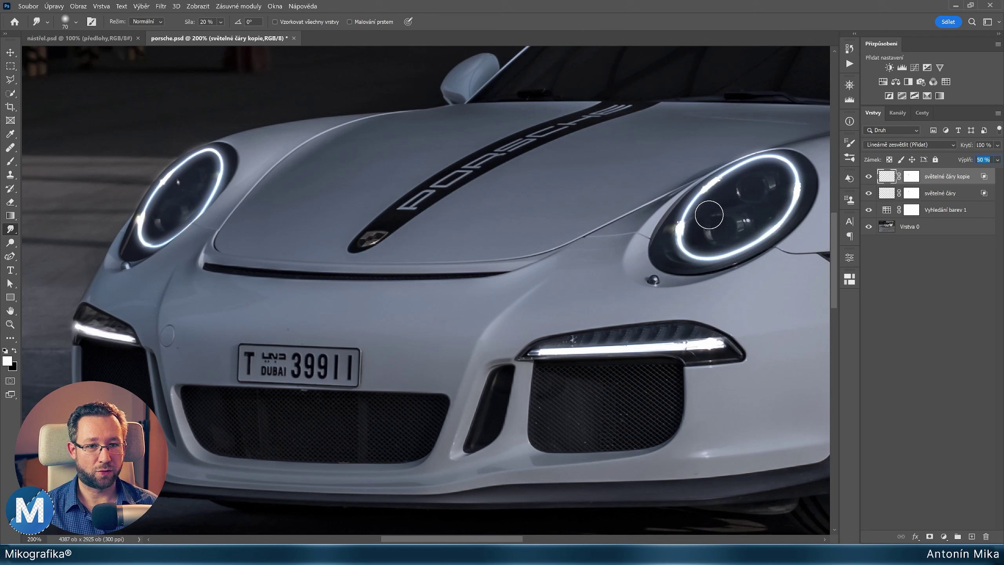
Toggle the copy's visibility to compare the extra ring glow, then select světelné čáry.
{"action": "left_click", "coordinate": [869, 177]}
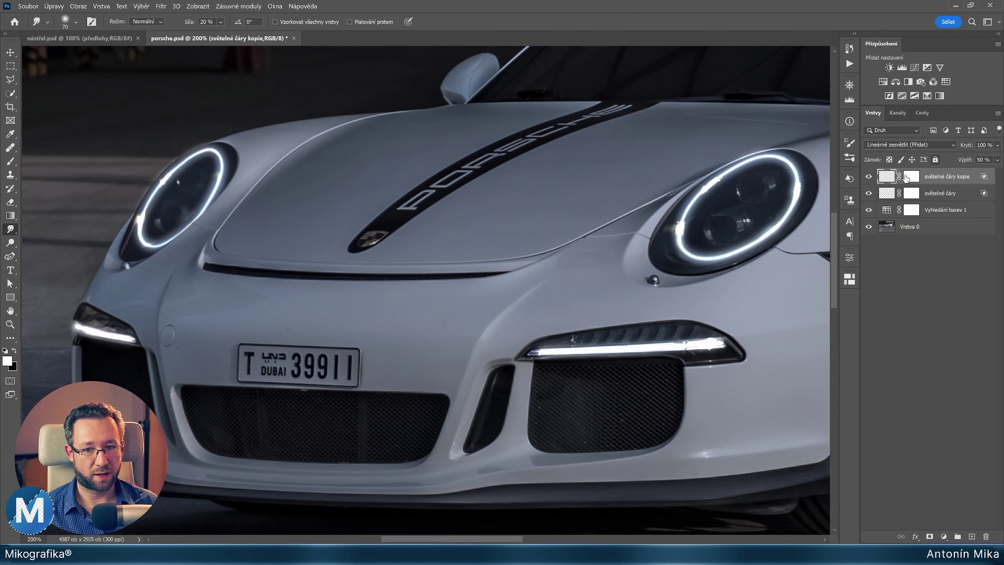
{"action": "left_click", "coordinate": [869, 177]}
{"action": "left_click", "coordinate": [869, 177]}
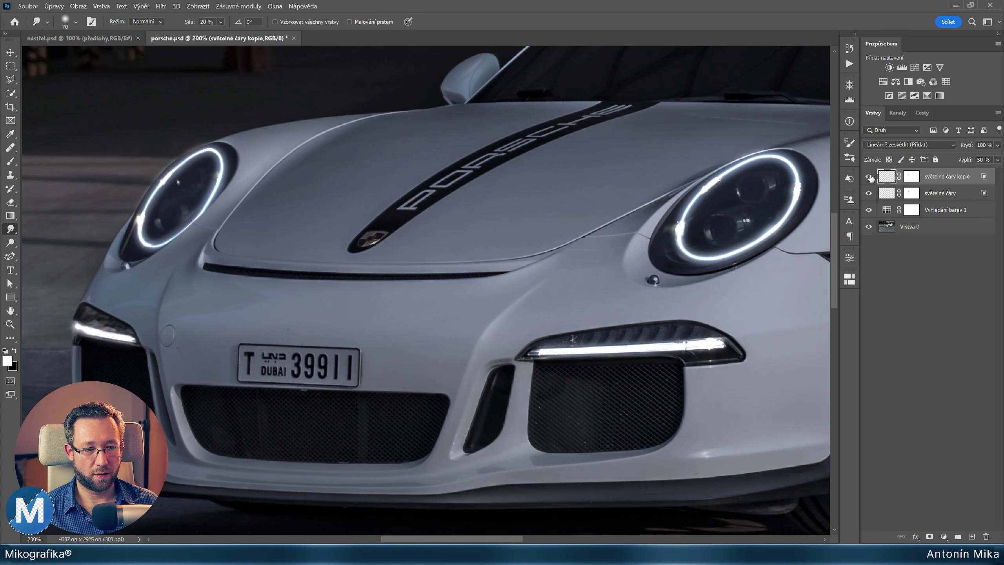
{"action": "left_click", "coordinate": [869, 176]}
{"action": "left_click", "coordinate": [869, 176]}
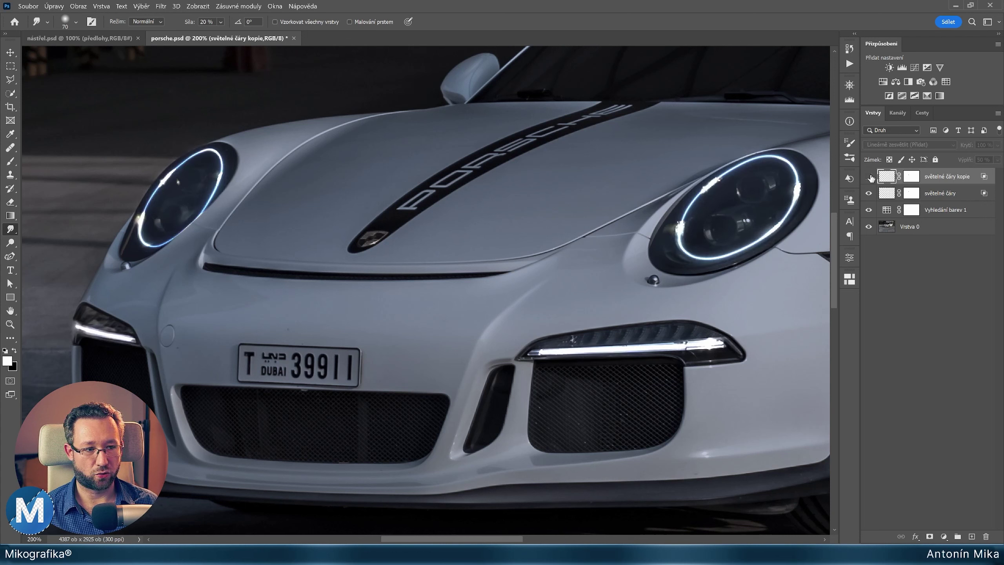
{"action": "left_click", "coordinate": [869, 177]}
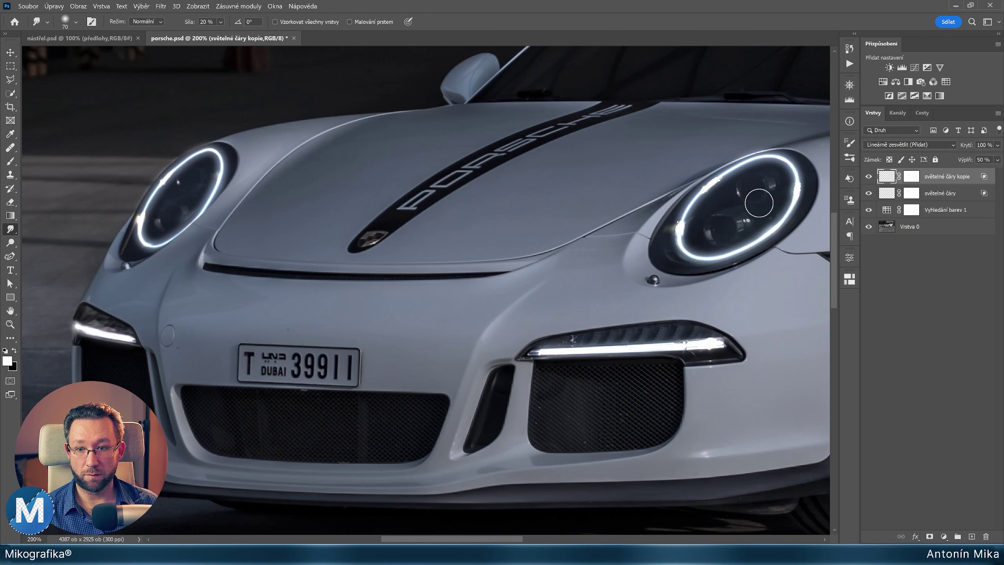
{"action": "left_click", "coordinate": [941, 194]}
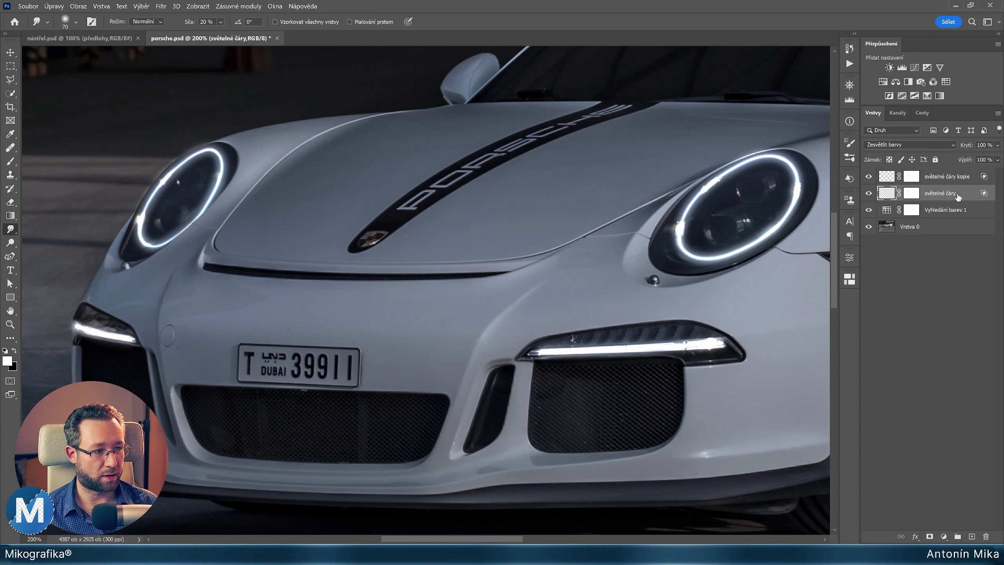
Duplicate světelné čáry kopie into a new top layer named reflektory and clear its contents.
{"action": "left_click_drag", "start_coordinate": [960, 194], "coordinate": [958, 173]}
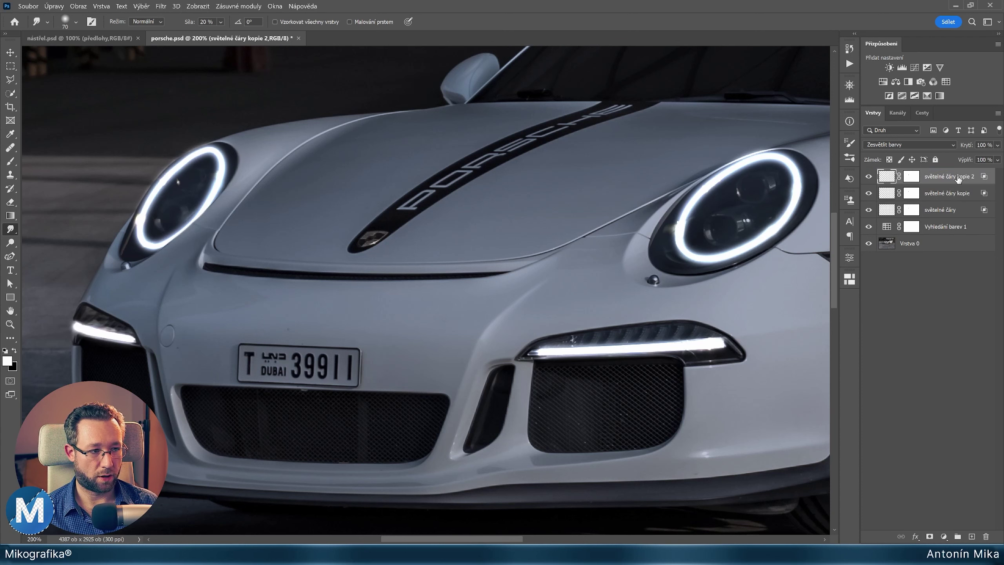
{"action": "double_click", "coordinate": [940, 176]}
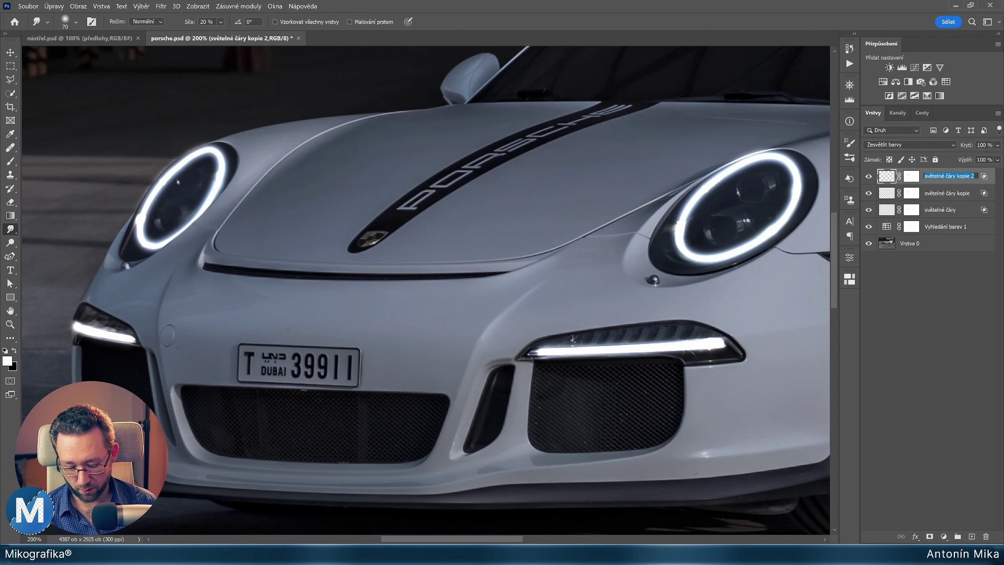
{"action": "type", "text": "reflektory"}
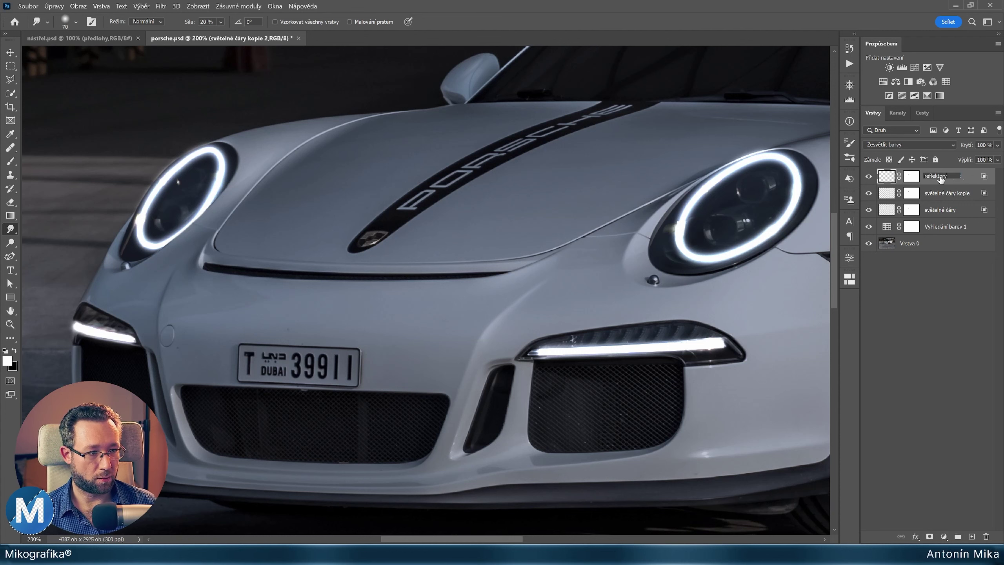
{"action": "key", "text": "Return"}
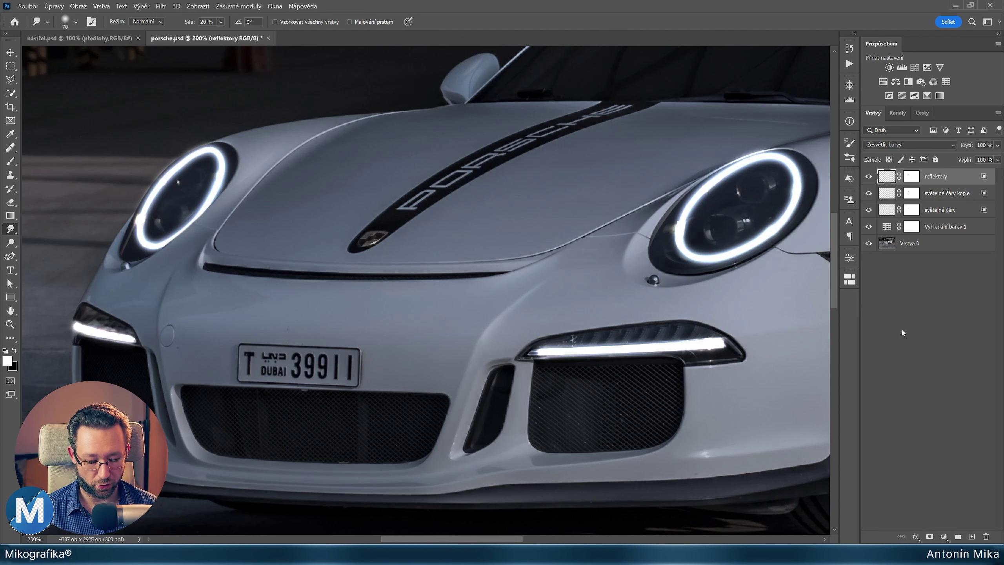
{"action": "key", "text": "ctrl+z"}
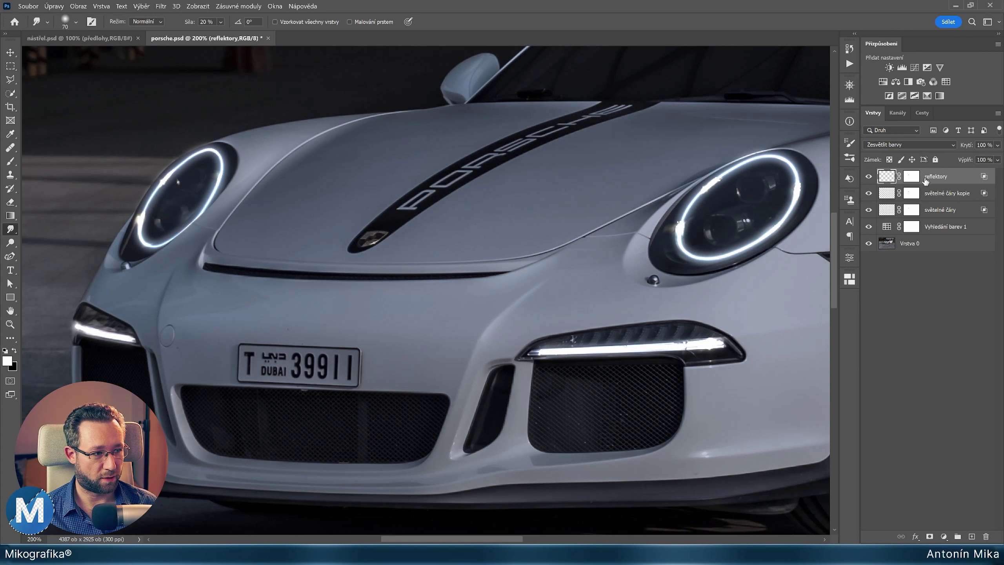
Paint white glows on the first headlight's upper and lower lenses with a 70 px Soft Round brush.
{"action": "key", "text": "b"}
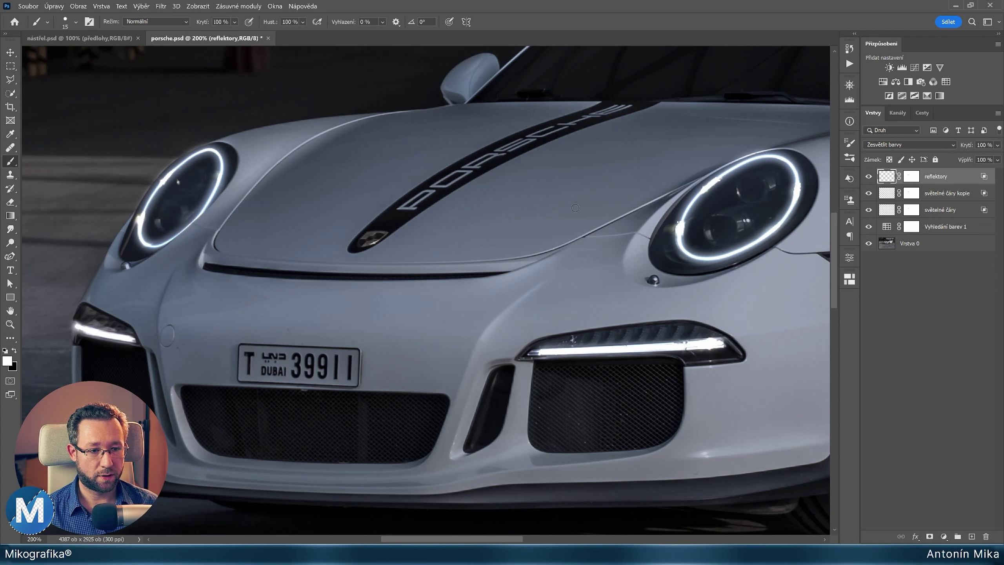
{"action": "right_click", "coordinate": [463, 196]}
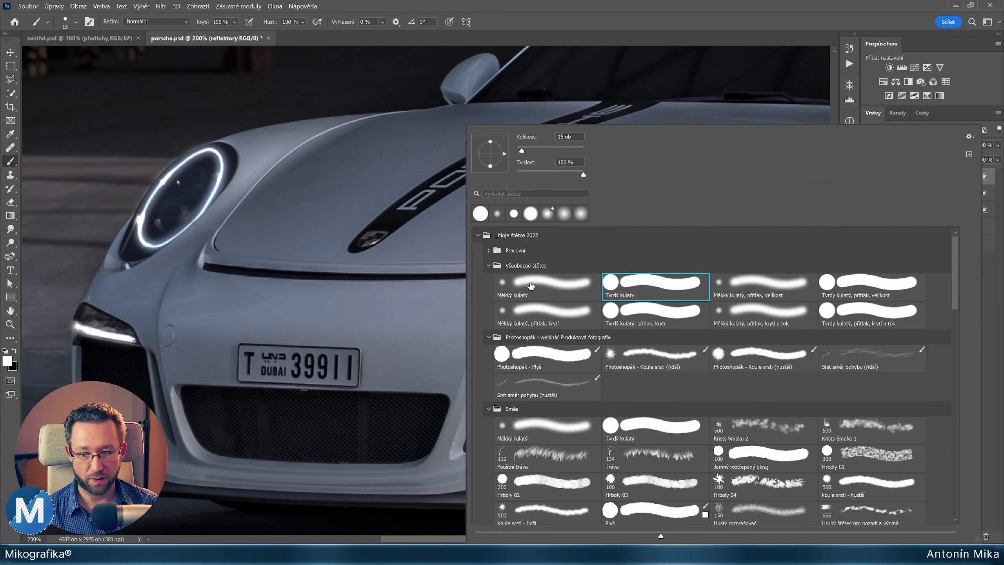
{"action": "double_click", "coordinate": [530, 285]}
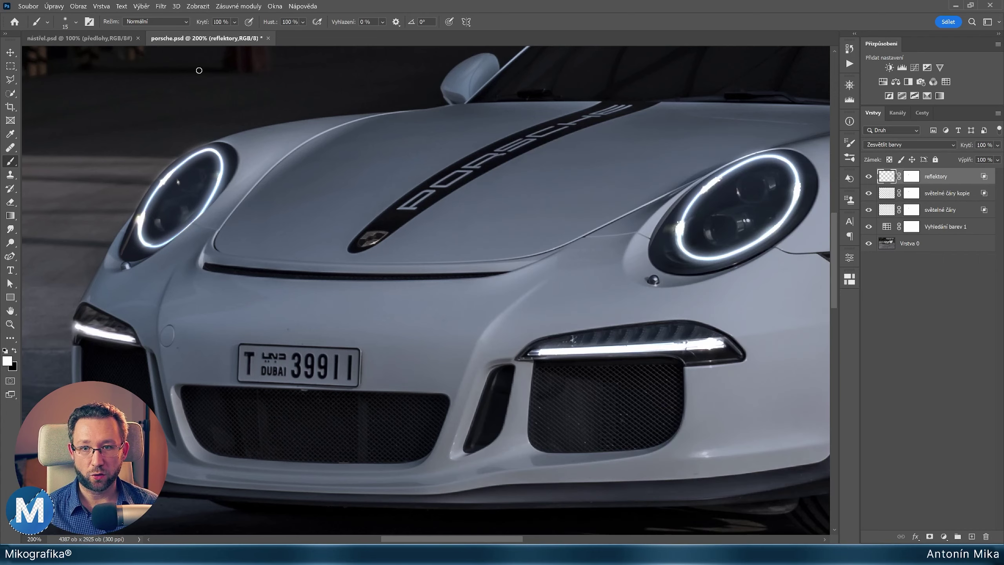
{"action": "scroll", "coordinate": [671, 222], "scroll_direction": "up", "scroll_amount": 5}
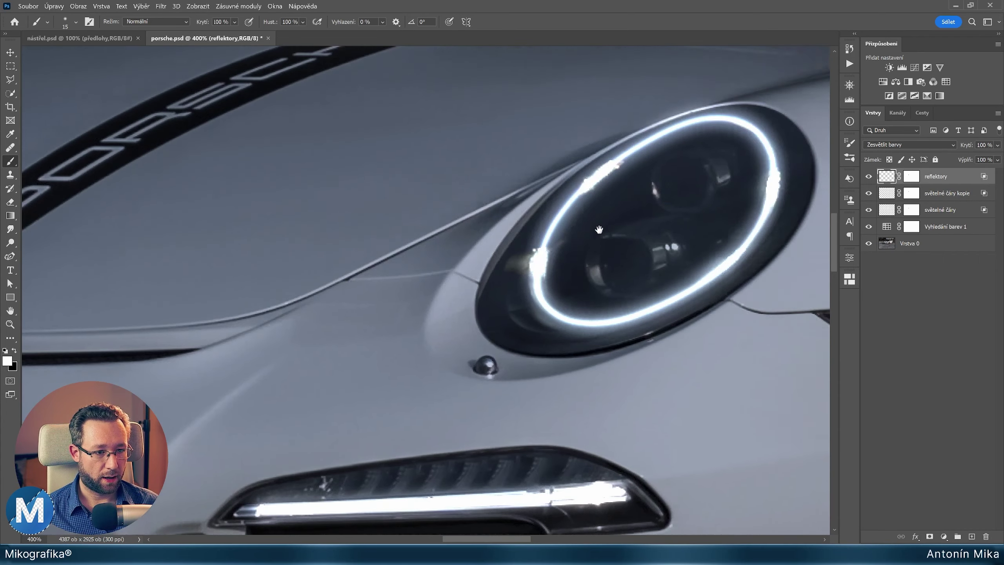
{"action": "key", "text": "bracketright"}
{"action": "key", "text": "bracketright"}
{"action": "key", "text": "bracketright"}
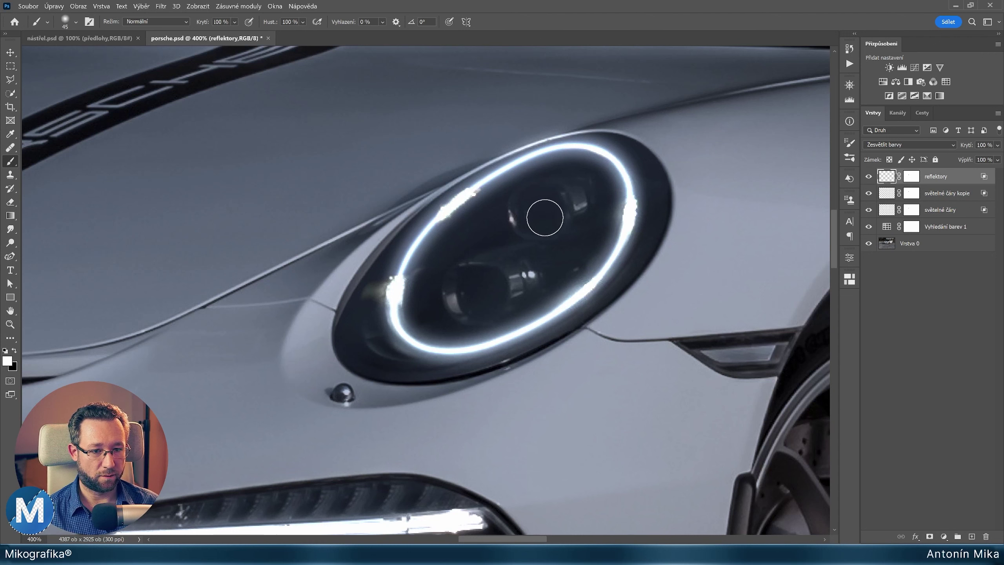
{"action": "key", "text": "bracketright"}
{"action": "key", "text": "bracketright"}
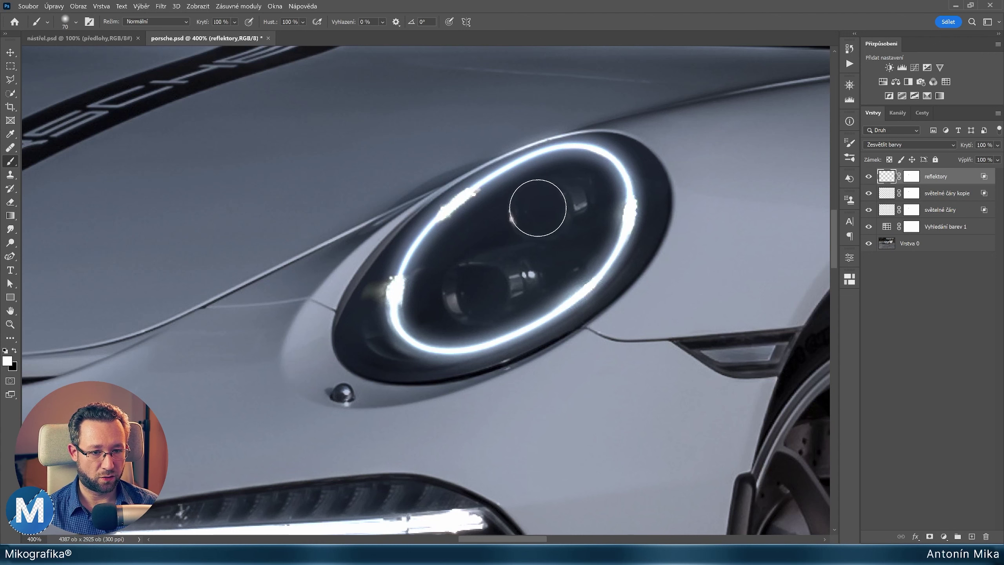
{"action": "left_click", "coordinate": [538, 208]}
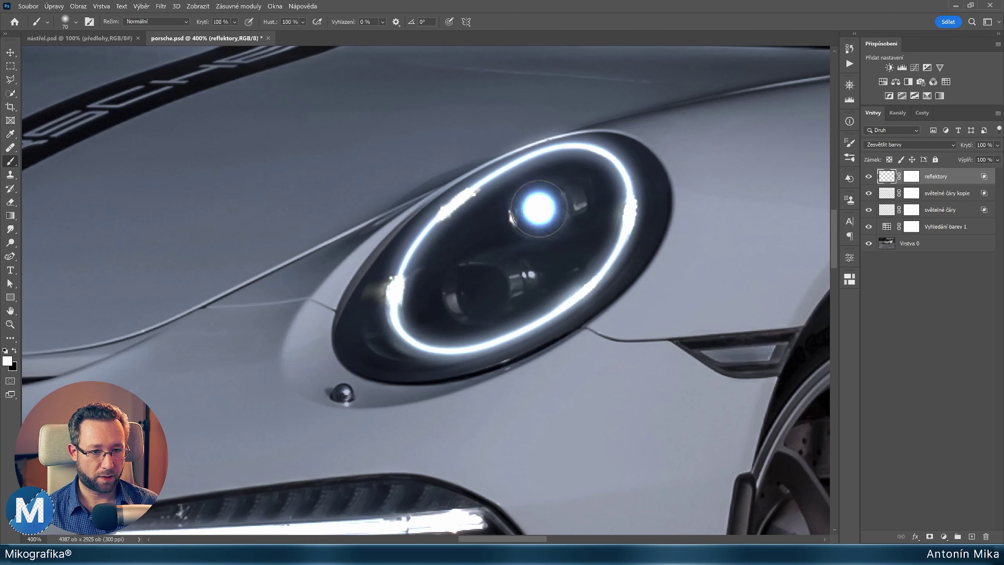
{"action": "left_click", "coordinate": [539, 208]}
{"action": "left_click", "coordinate": [539, 208]}
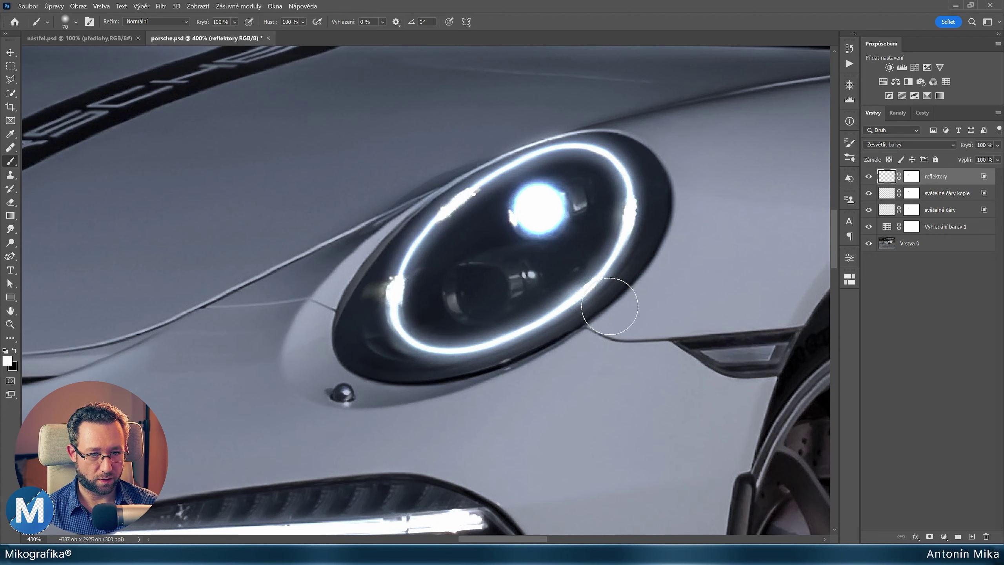
{"action": "left_click", "coordinate": [479, 291]}
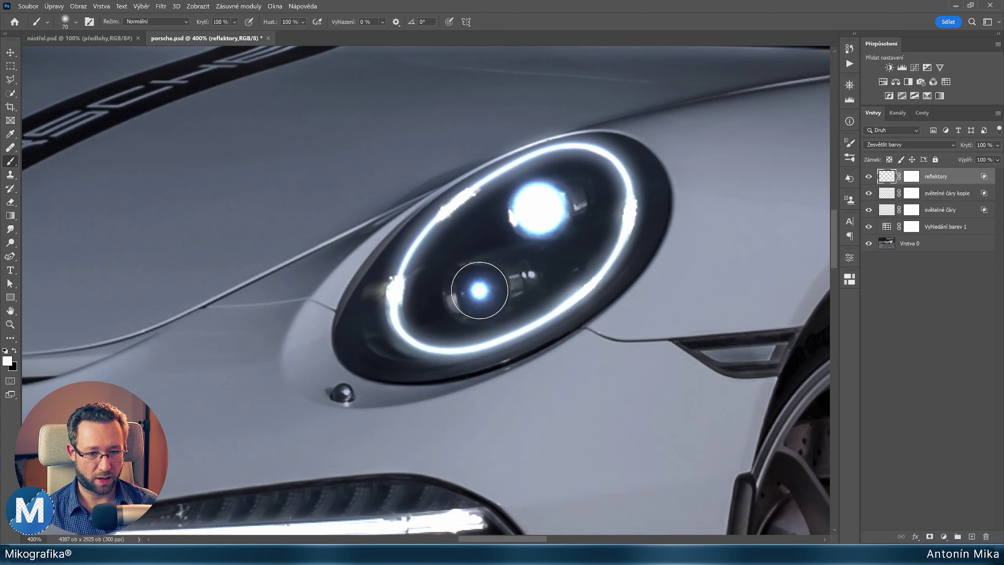
{"action": "left_click", "coordinate": [479, 290]}
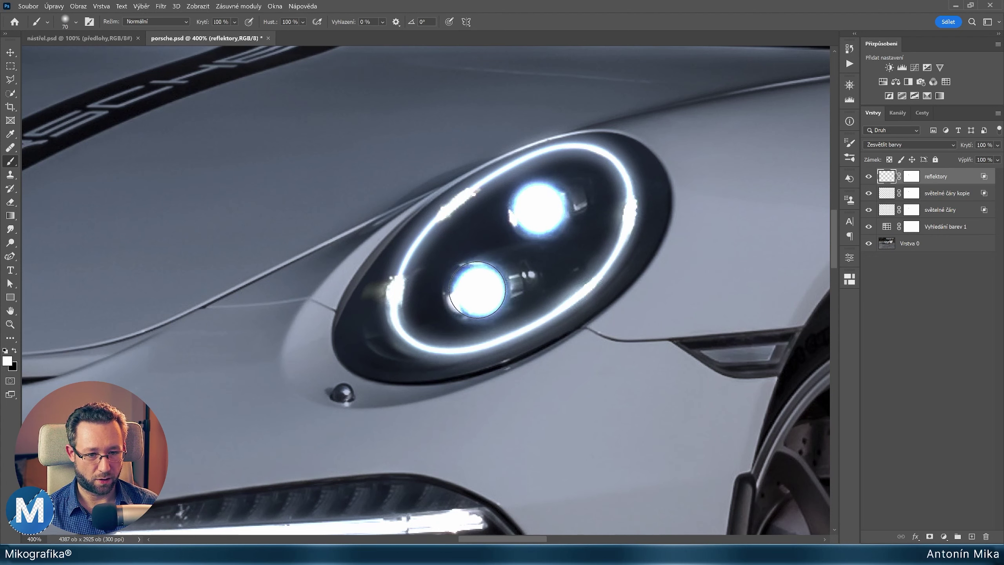
{"action": "left_click", "coordinate": [477, 292]}
Shrink the brush to 60 px and paint glows on the other headlight's two lenses.
{"action": "key", "text": "ctrl+0"}
{"action": "scroll", "coordinate": [554, 292], "scroll_direction": "up", "scroll_amount": 3}
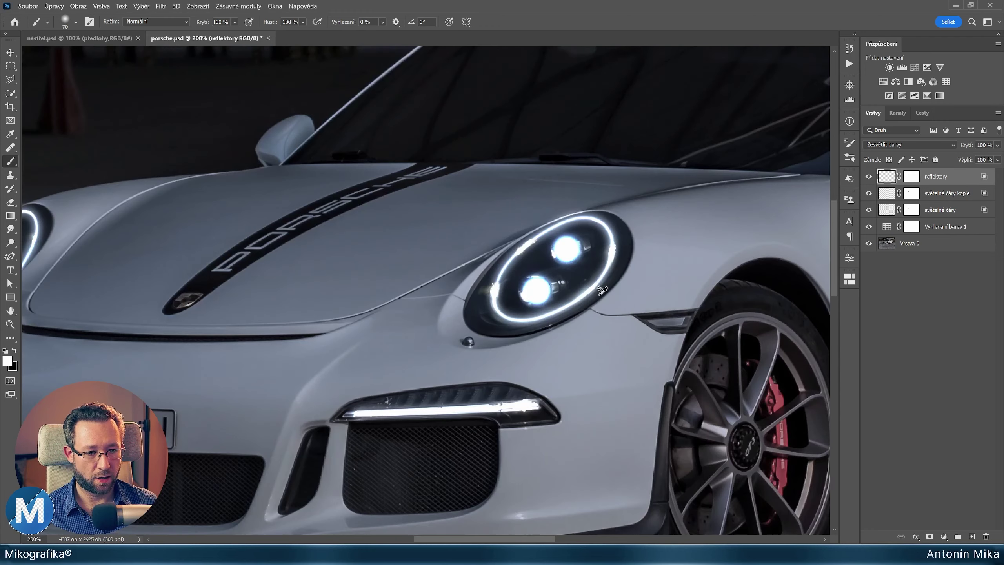
{"action": "scroll", "coordinate": [557, 284], "scroll_direction": "up", "scroll_amount": 2}
{"action": "scroll", "coordinate": [557, 284], "scroll_direction": "down", "scroll_amount": 1}
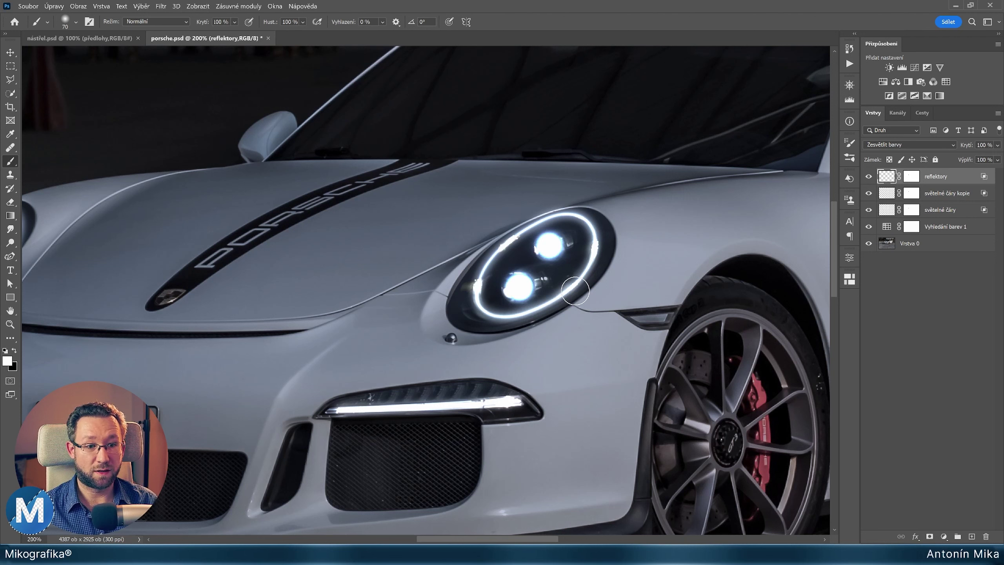
{"action": "scroll", "coordinate": [575, 291], "scroll_direction": "down", "scroll_amount": 1}
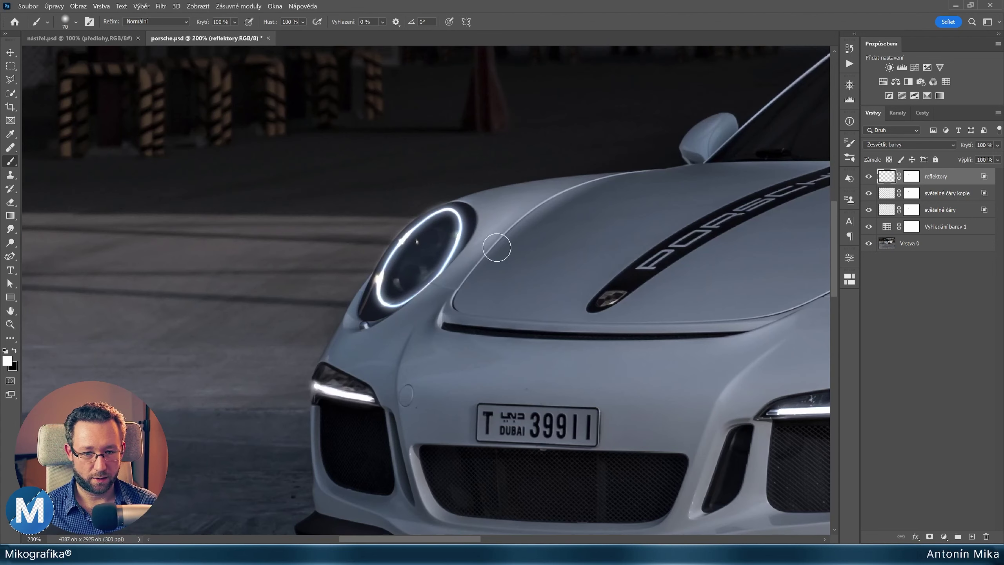
{"action": "scroll", "coordinate": [463, 231], "scroll_direction": "up", "scroll_amount": 3}
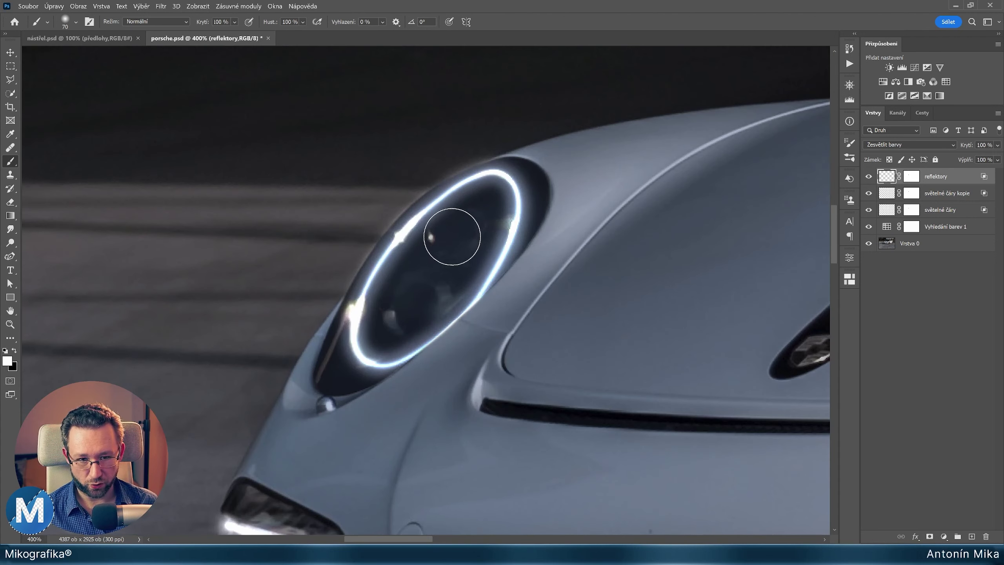
{"action": "key", "text": "bracketleft"}
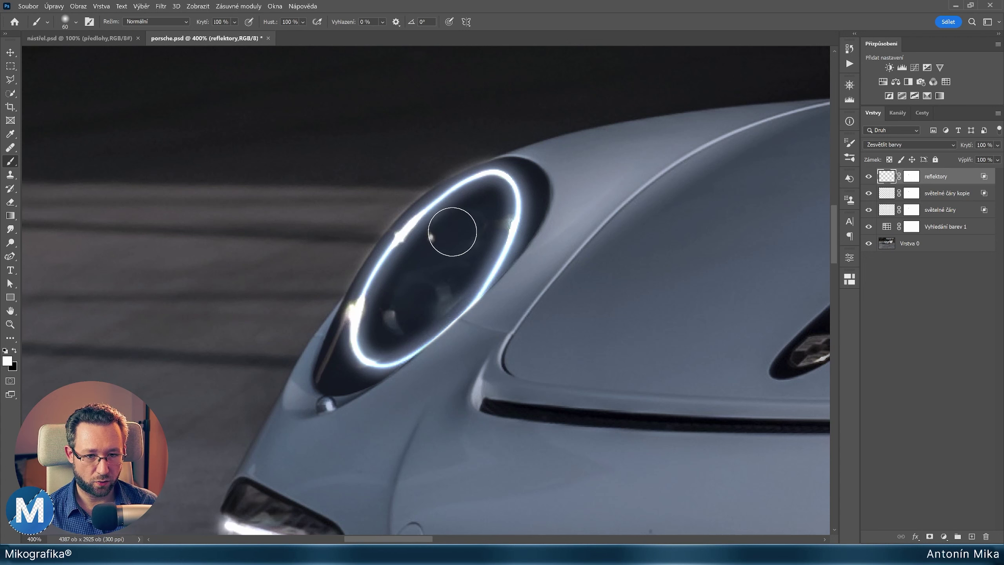
{"action": "left_click", "coordinate": [452, 231]}
{"action": "left_click", "coordinate": [453, 233]}
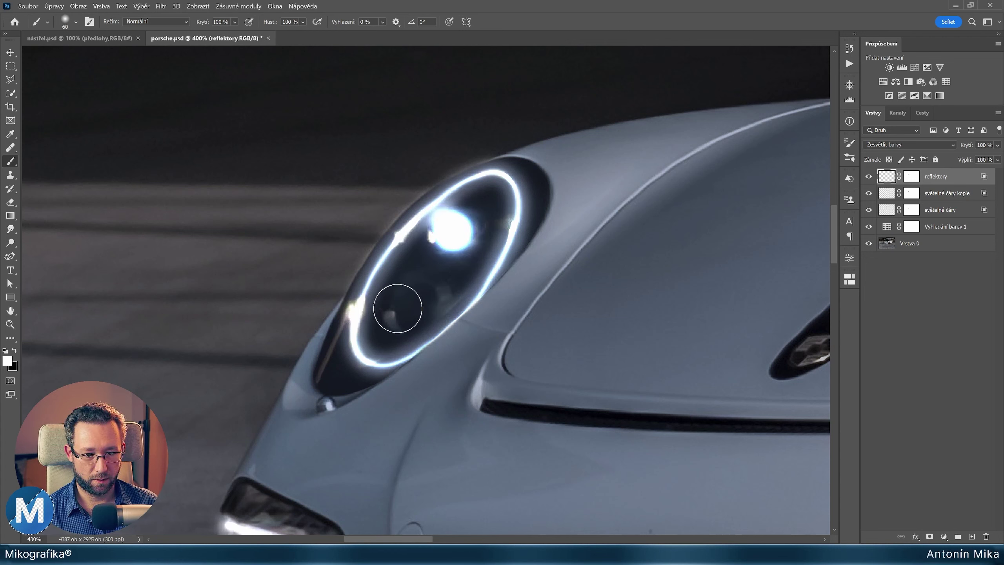
{"action": "left_click", "coordinate": [413, 307]}
{"action": "left_click", "coordinate": [413, 307]}
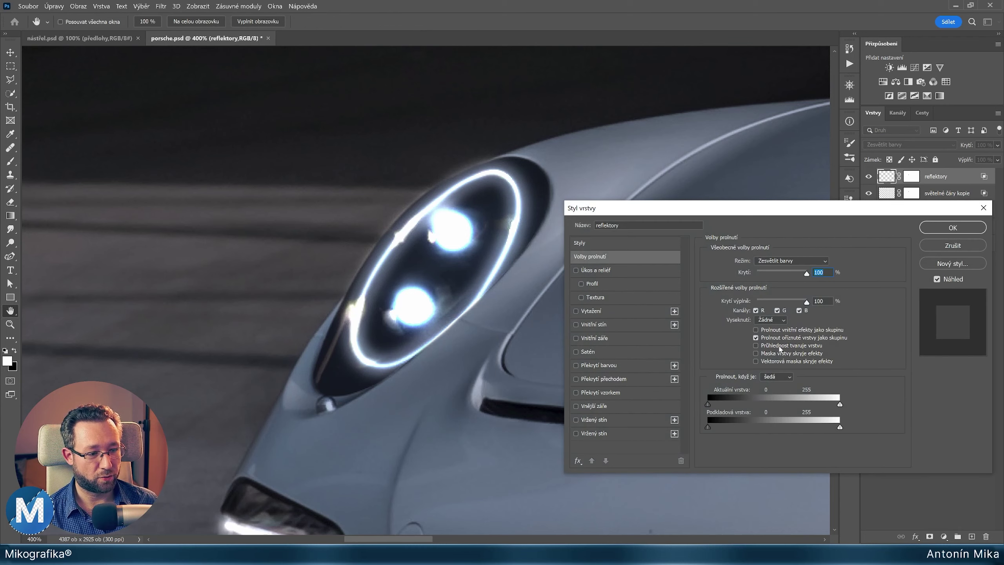
{"action": "left_click", "coordinate": [953, 227]}
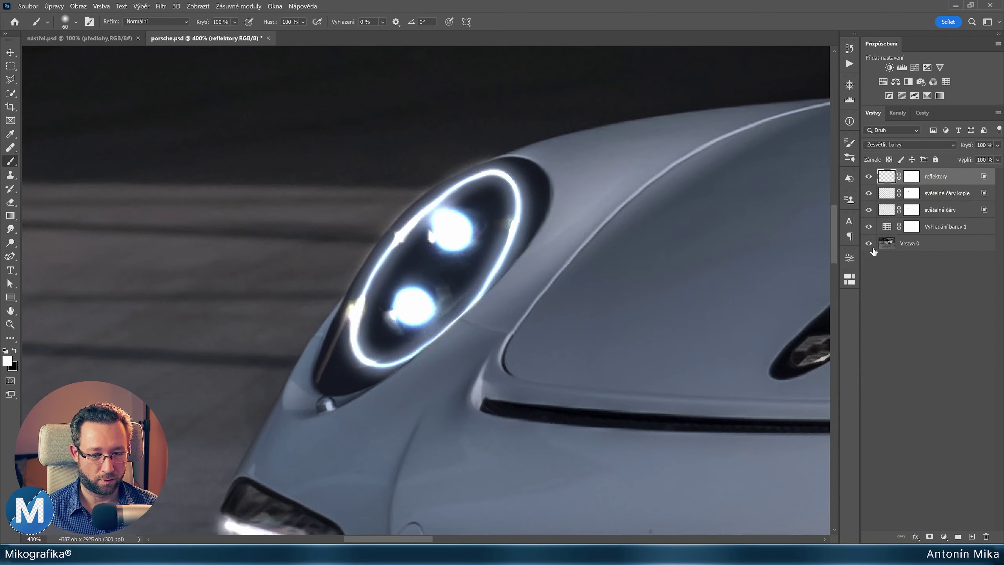
{"action": "key", "text": "ctrl+0"}
{"action": "scroll", "coordinate": [347, 158], "scroll_direction": "up", "scroll_amount": 1}
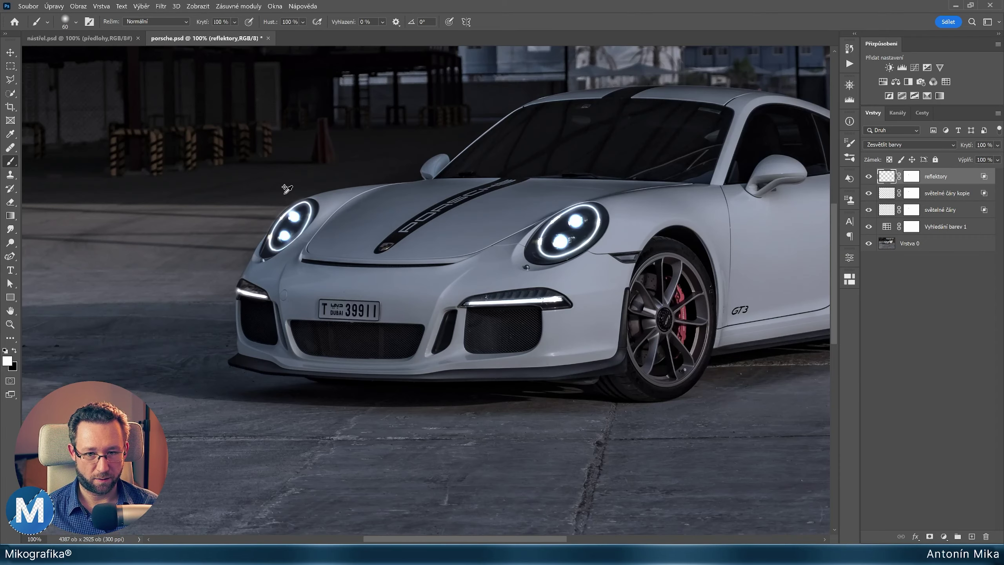
{"action": "scroll", "coordinate": [347, 156], "scroll_direction": "up", "scroll_amount": 1}
{"action": "scroll", "coordinate": [347, 154], "scroll_direction": "up", "scroll_amount": 1}
{"action": "scroll", "coordinate": [459, 224], "scroll_direction": "down", "scroll_amount": 2}
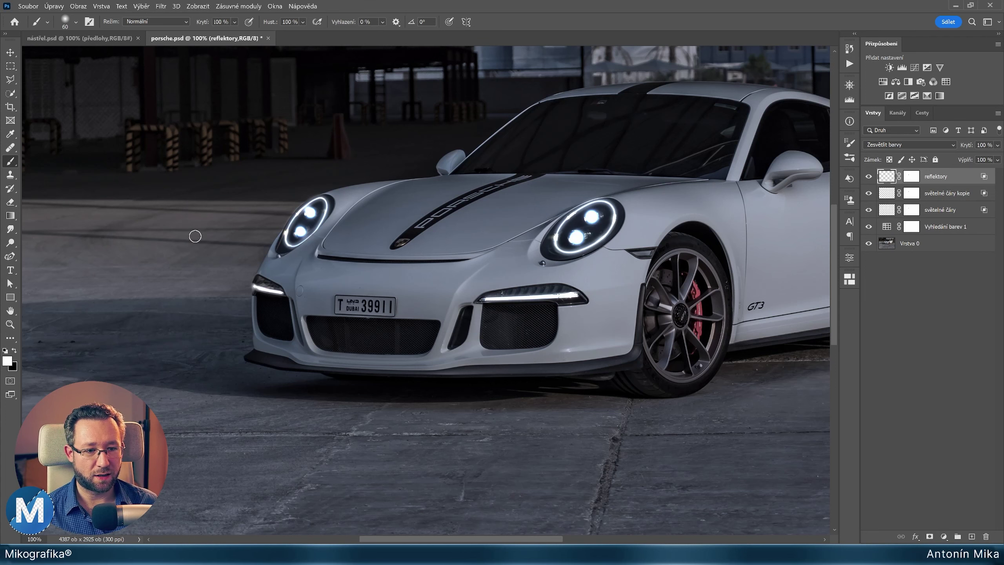
{"action": "scroll", "coordinate": [595, 217], "scroll_direction": "up", "scroll_amount": 1}
{"action": "scroll", "coordinate": [594, 216], "scroll_direction": "up", "scroll_amount": 1}
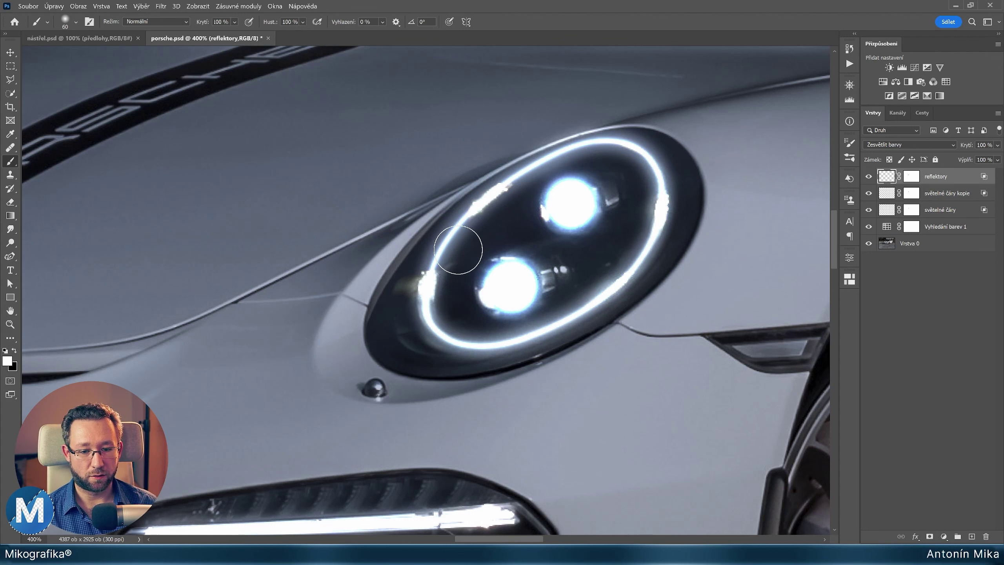
Trace a Pen path around the first headlight housing's lower, right and top edges.
{"action": "key", "text": "p"}
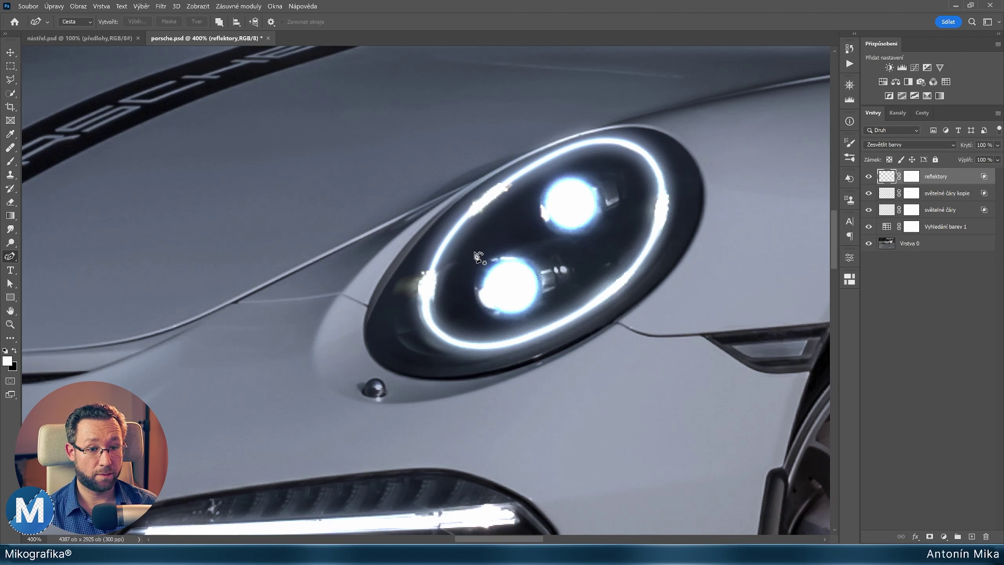
{"action": "scroll", "coordinate": [490, 305], "scroll_direction": "up", "scroll_amount": 1, "text": "alt"}
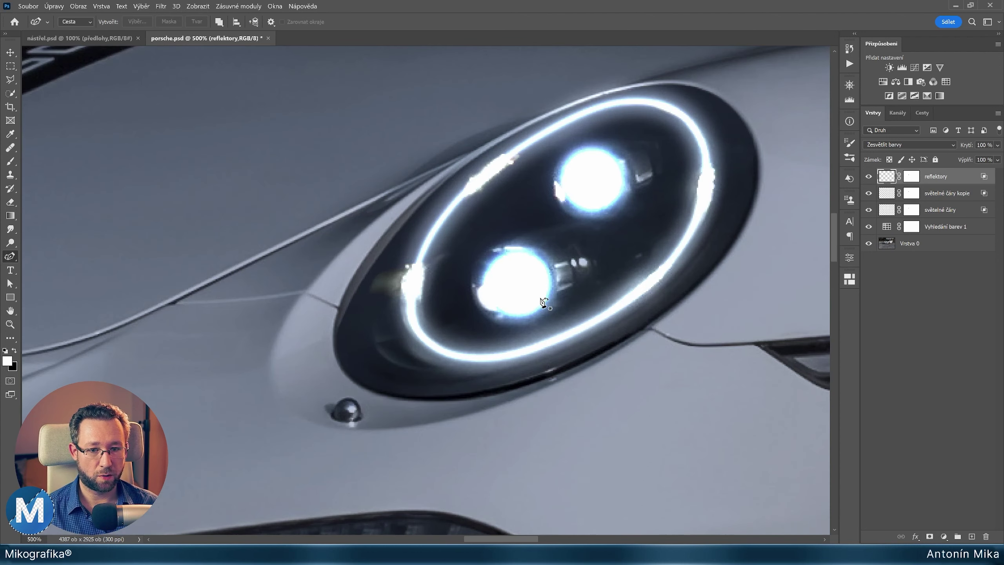
{"action": "left_click_drag", "start_coordinate": [530, 299], "coordinate": [494, 295]}
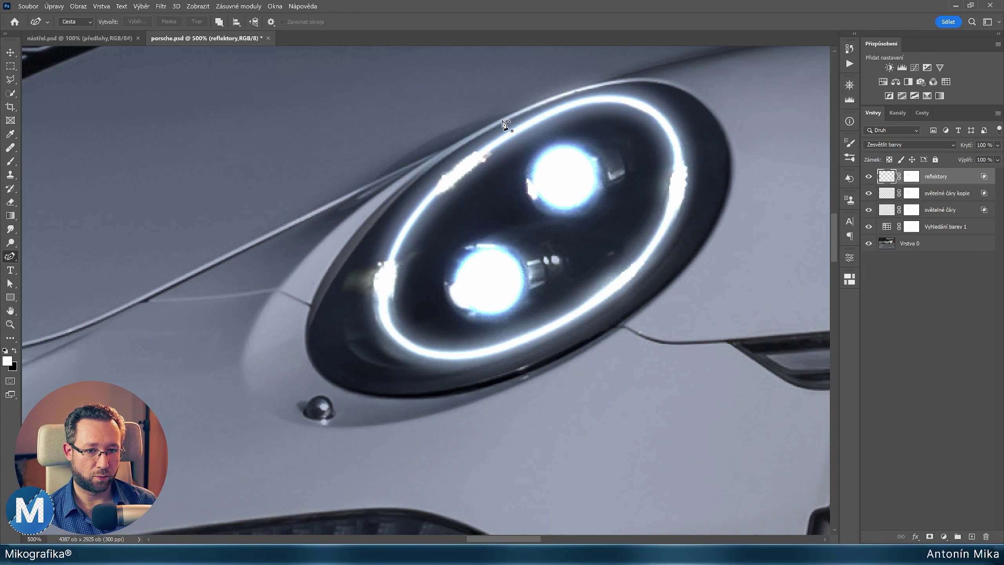
{"action": "scroll", "coordinate": [380, 276], "scroll_direction": "down", "scroll_amount": 1}
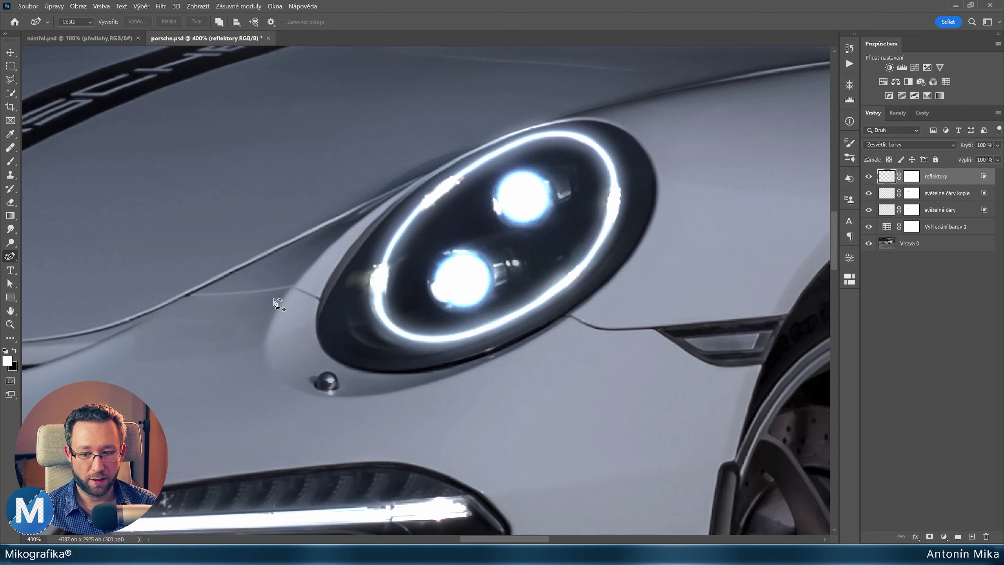
{"action": "scroll", "coordinate": [470, 318], "scroll_direction": "up", "scroll_amount": 1}
{"action": "scroll", "coordinate": [469, 350], "scroll_direction": "up", "scroll_amount": 1}
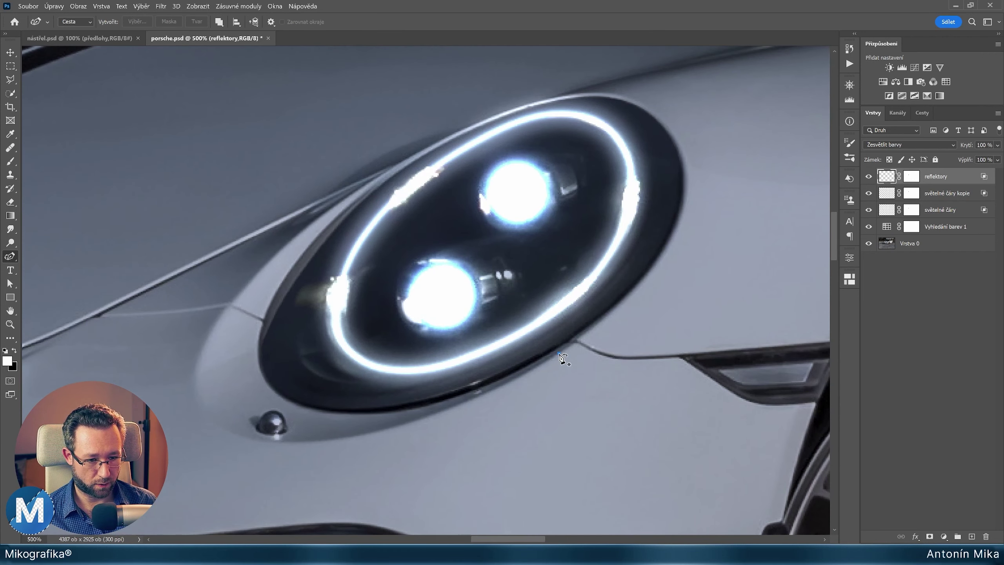
{"action": "left_click", "coordinate": [558, 352]}
{"action": "left_click", "coordinate": [592, 328]}
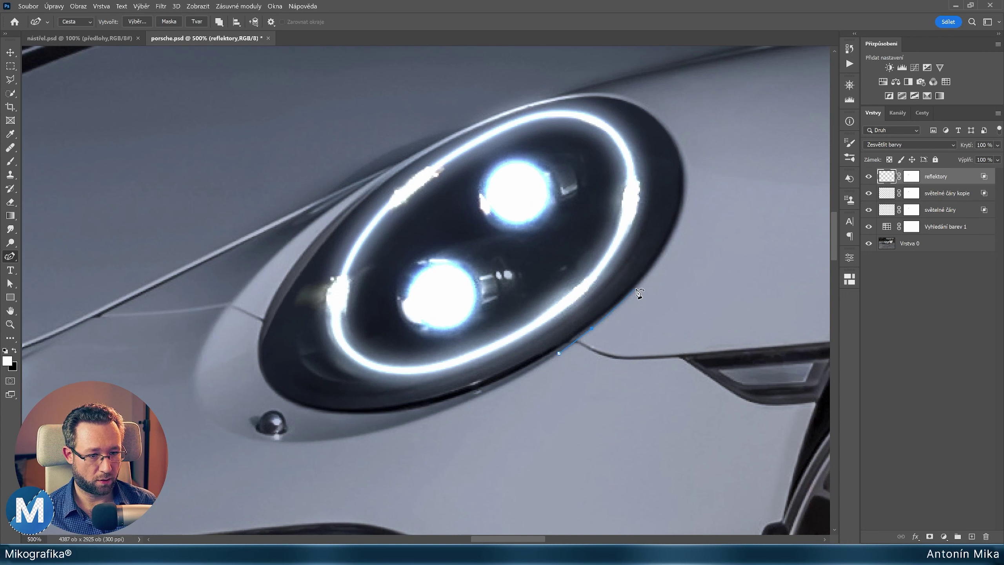
{"action": "left_click", "coordinate": [636, 287]}
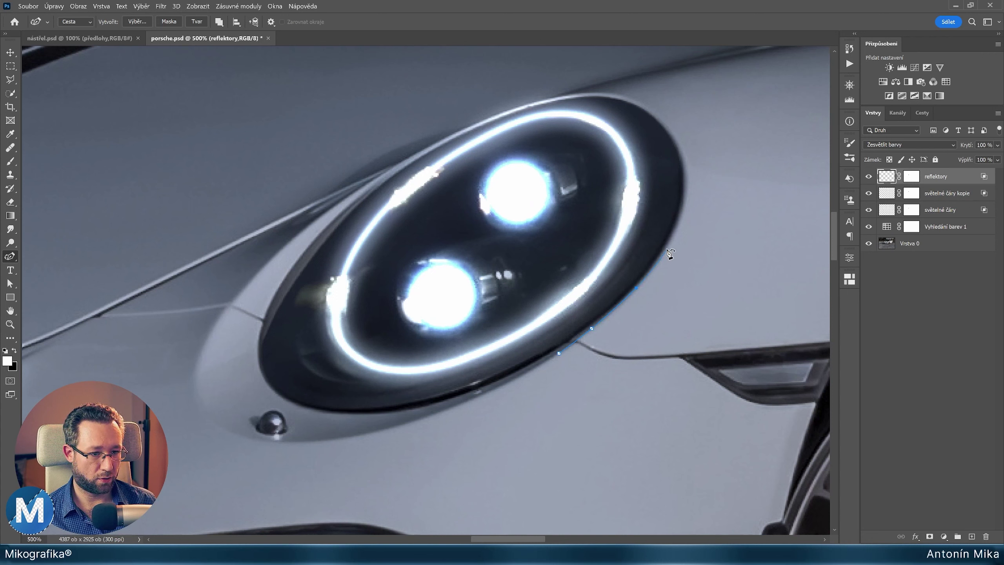
{"action": "left_click", "coordinate": [666, 248]}
{"action": "left_click", "coordinate": [681, 218]}
{"action": "left_click", "coordinate": [685, 185]}
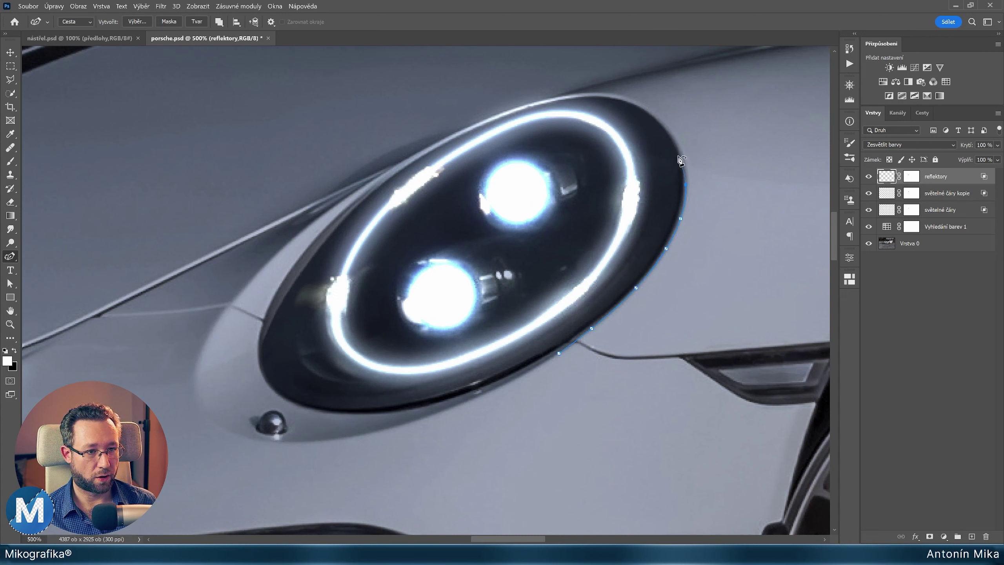
{"action": "left_click", "coordinate": [679, 145]}
{"action": "left_click", "coordinate": [649, 108]}
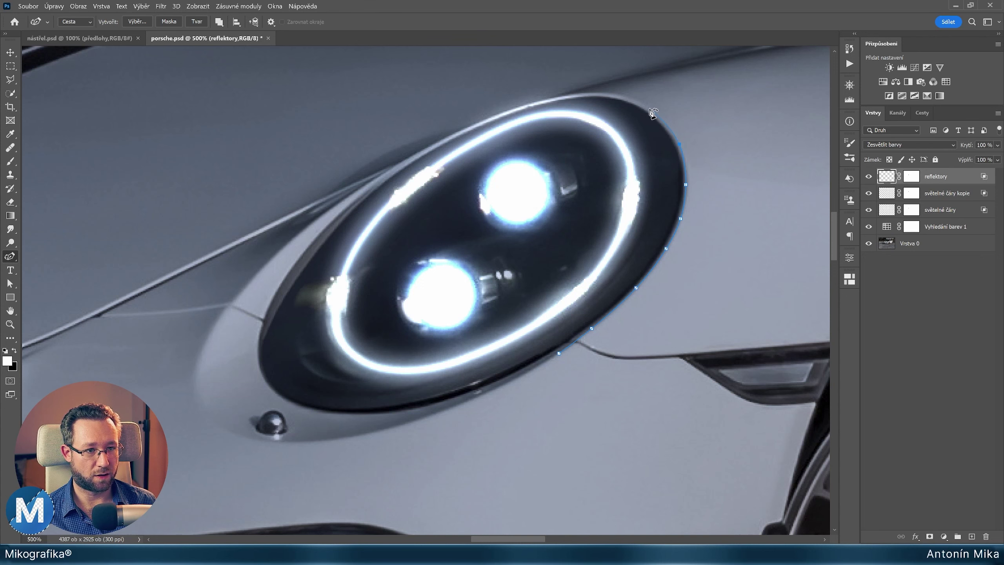
{"action": "left_click", "coordinate": [617, 95]}
{"action": "left_click", "coordinate": [582, 95]}
{"action": "left_click", "coordinate": [528, 106]}
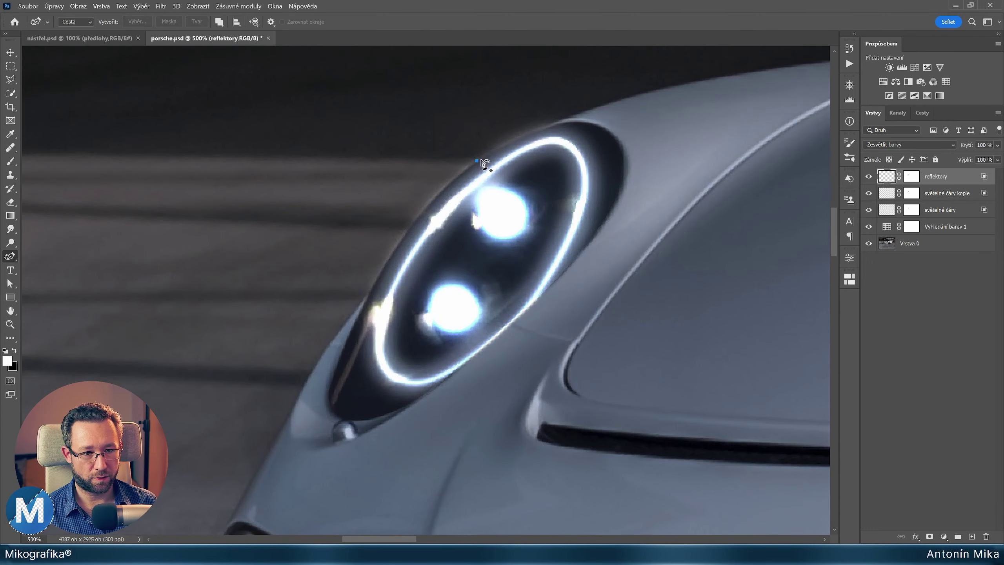
Outline the other headlight housing, including the nozzle below it, as a closed path.
{"action": "left_click", "coordinate": [476, 161]}
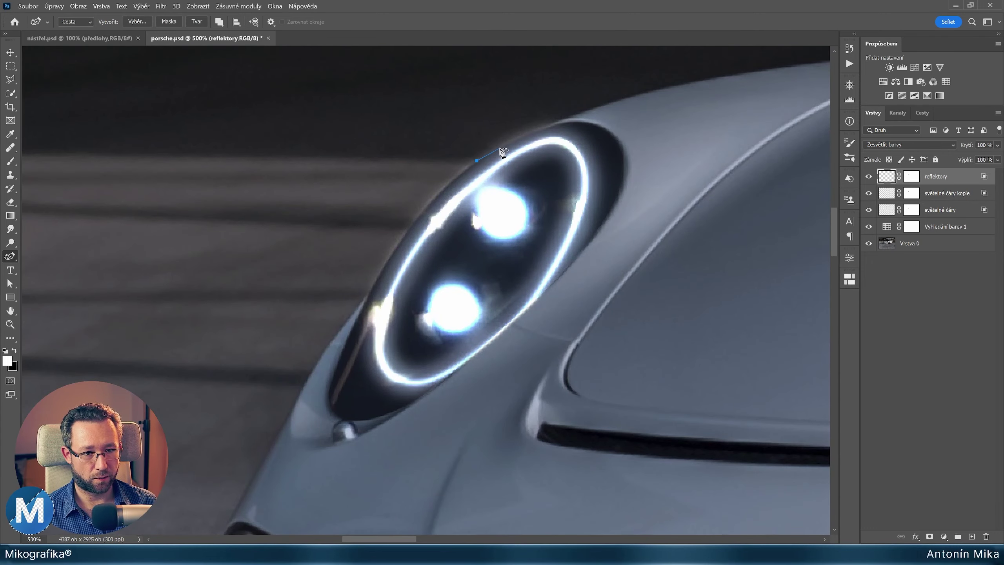
{"action": "left_click", "coordinate": [501, 146]}
{"action": "left_click", "coordinate": [533, 132]}
{"action": "left_click", "coordinate": [577, 119]}
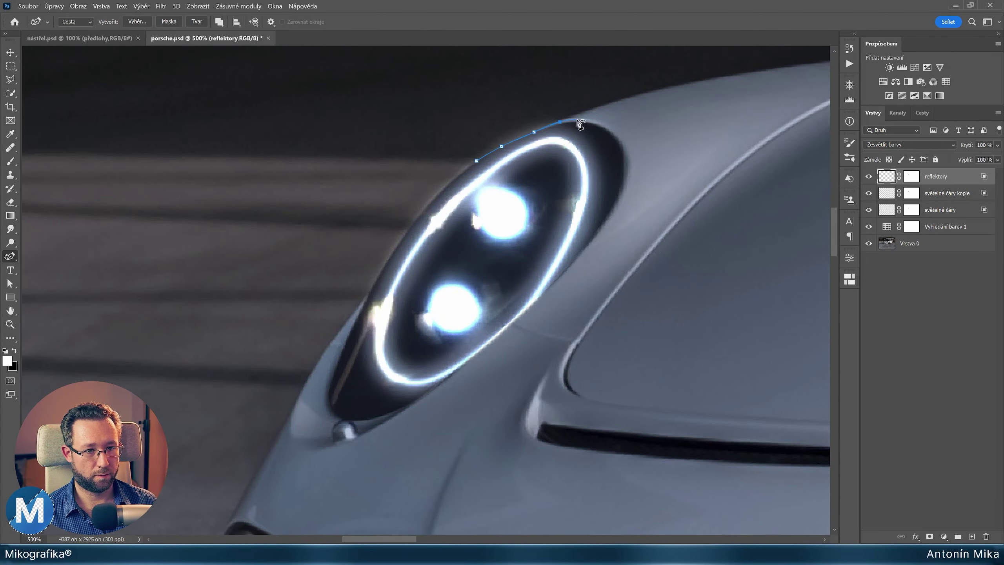
{"action": "left_click", "coordinate": [626, 150]}
{"action": "left_click", "coordinate": [622, 196]}
{"action": "left_click", "coordinate": [580, 255]}
{"action": "left_click", "coordinate": [515, 319]}
{"action": "key", "text": "ctrl+plus"}
{"action": "left_click", "coordinate": [419, 454]}
{"action": "left_click", "coordinate": [378, 480]}
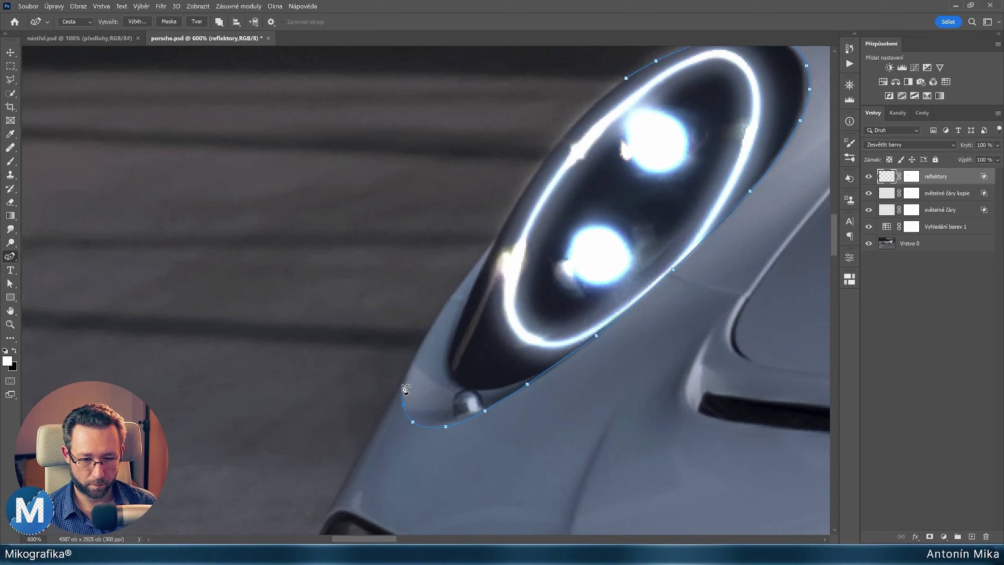
{"action": "left_click", "coordinate": [339, 496]}
{"action": "left_click", "coordinate": [295, 474]}
{"action": "left_click", "coordinate": [342, 366]}
{"action": "key", "text": "ctrl+1"}
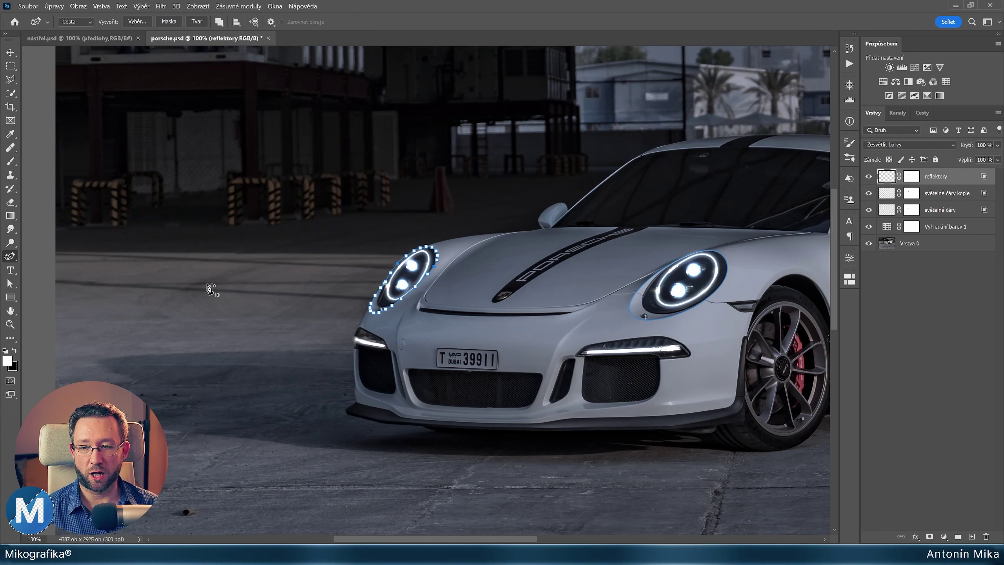
Select both headlight paths and make them one selection with 0 px feather.
{"action": "key", "text": "a"}
{"action": "left_click_drag", "start_coordinate": [772, 175], "coordinate": [280, 388]}
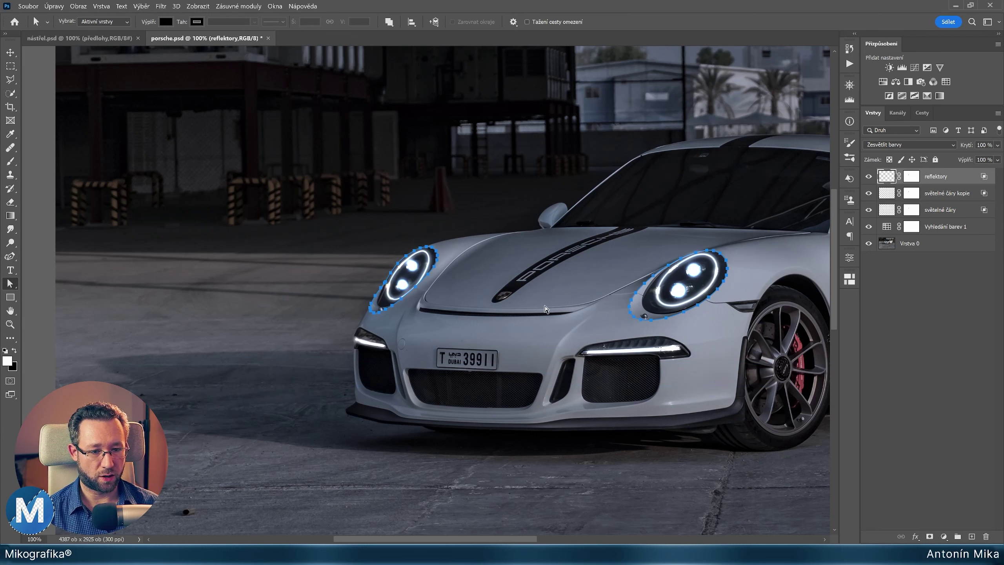
{"action": "right_click", "coordinate": [671, 290]}
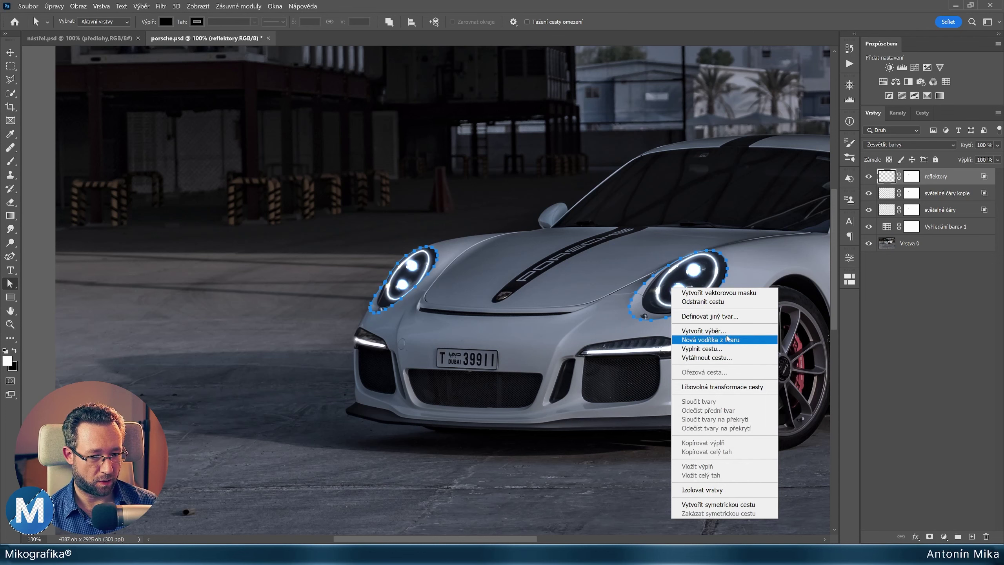
{"action": "left_click", "coordinate": [739, 331]}
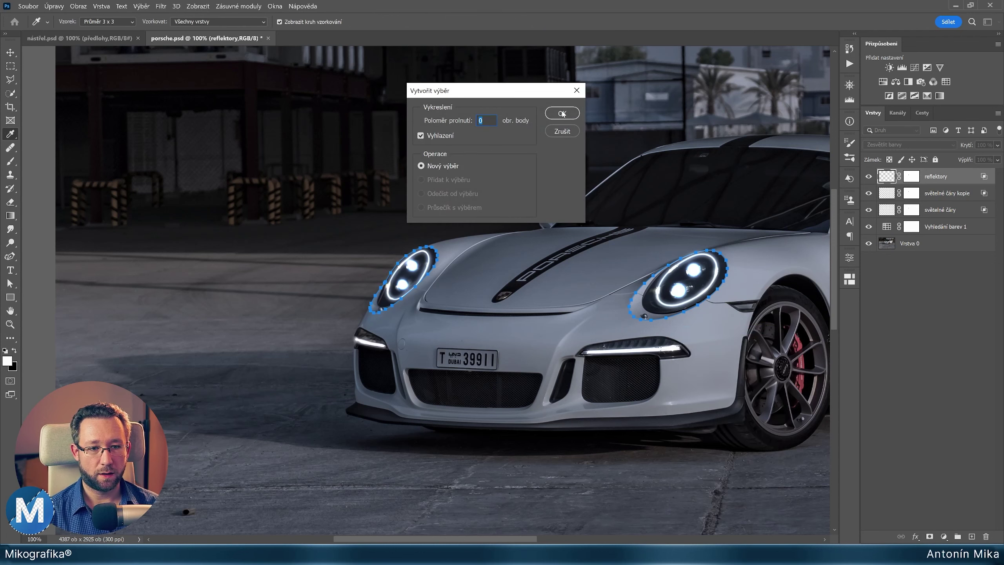
{"action": "left_click", "coordinate": [561, 113]}
{"action": "left_click_drag", "start_coordinate": [668, 174], "coordinate": [589, 204]}
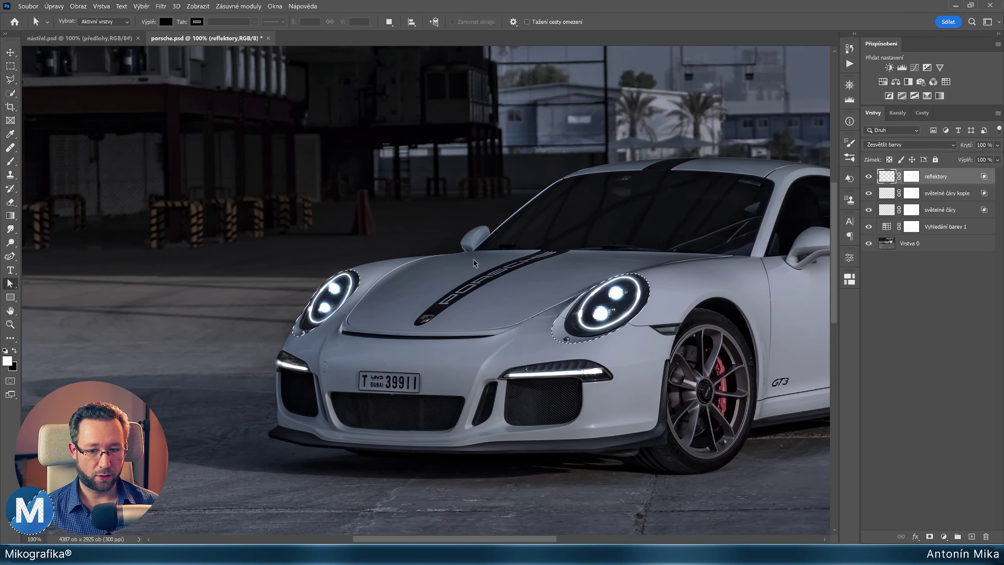
{"action": "scroll", "coordinate": [590, 204], "scroll_direction": "up", "scroll_amount": 3}
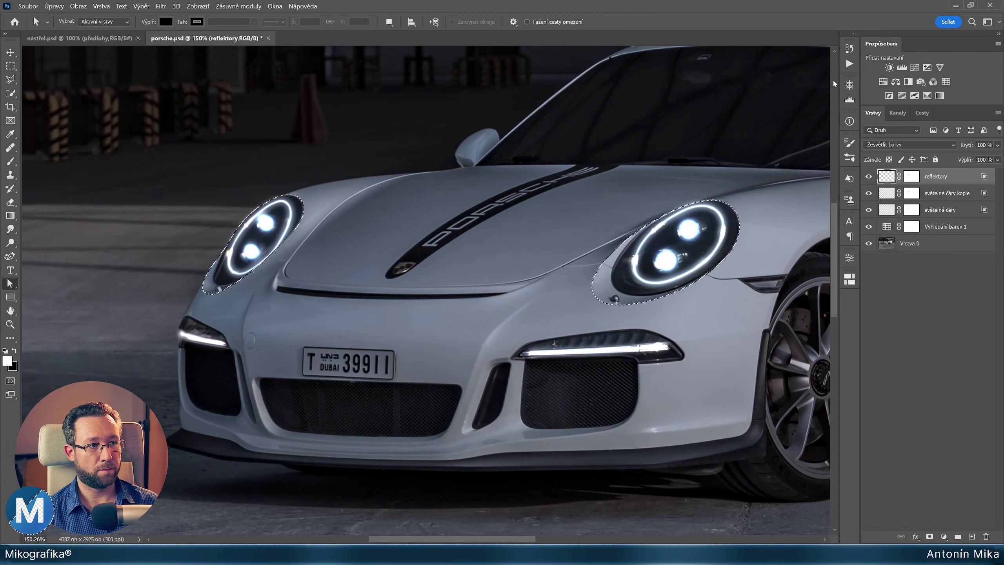
Add a Curves adjustment layer, raising the black point and a midtone point to brighten the housings.
{"action": "left_click", "coordinate": [915, 67]}
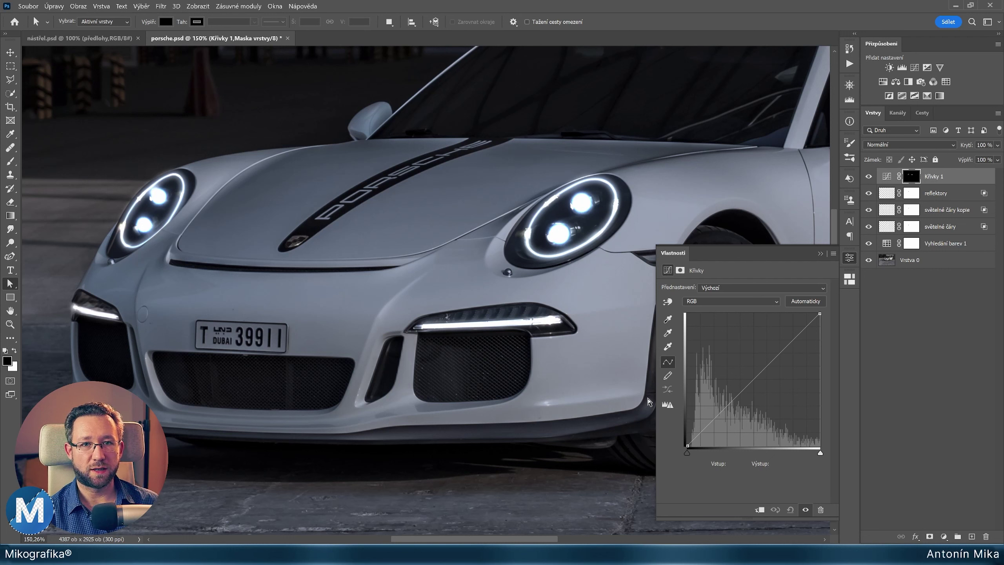
{"action": "left_click", "coordinate": [687, 445]}
{"action": "left_click_drag", "start_coordinate": [687, 445], "coordinate": [667, 379]}
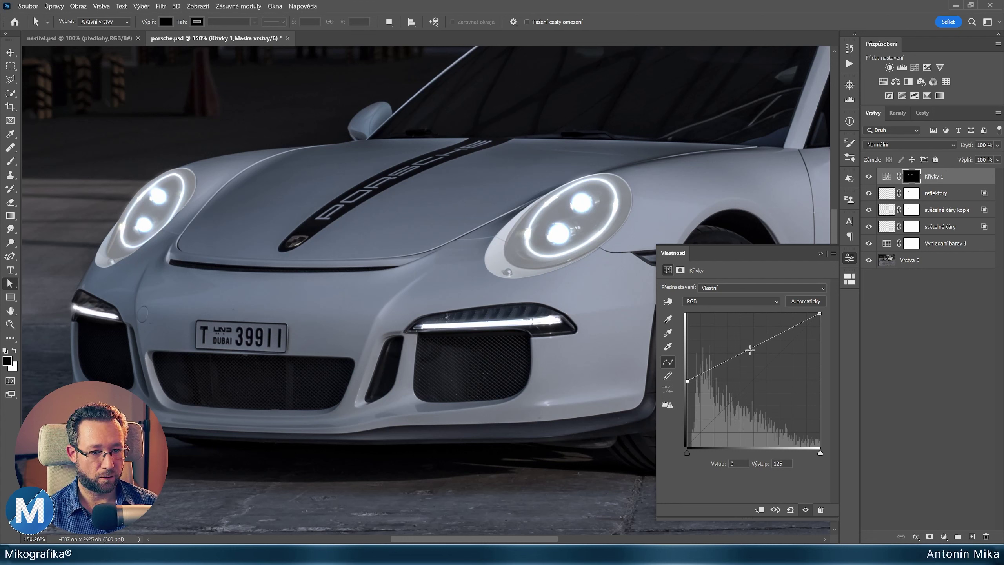
{"action": "left_click_drag", "start_coordinate": [750, 350], "coordinate": [743, 333]}
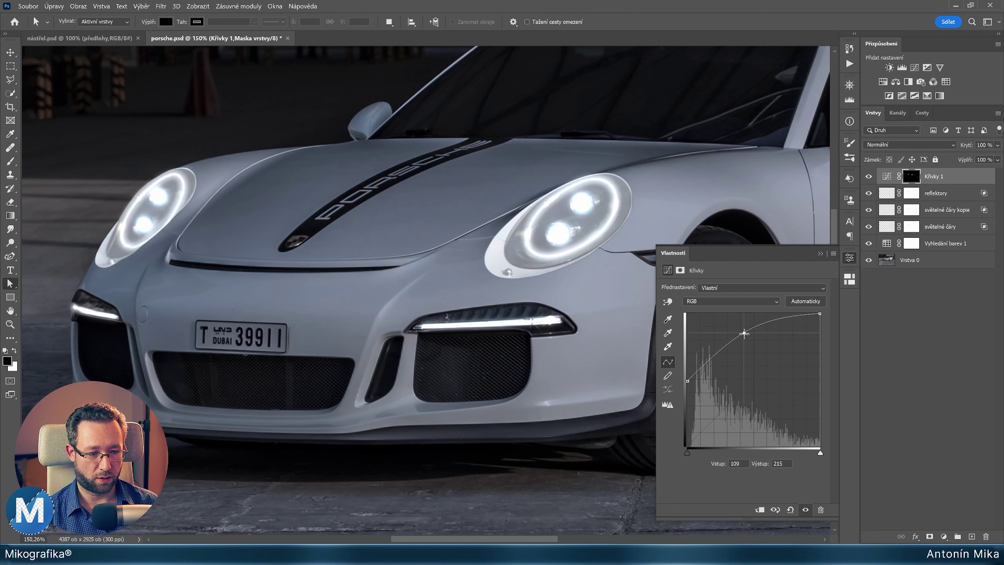
{"action": "left_click_drag", "start_coordinate": [744, 333], "coordinate": [744, 334]}
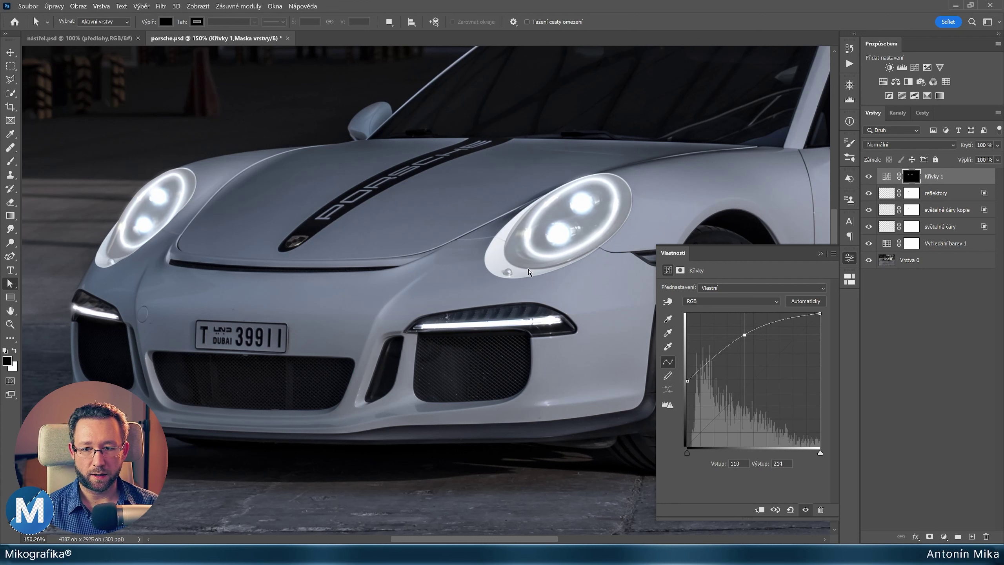
{"action": "left_click_drag", "start_coordinate": [521, 273], "coordinate": [565, 267]}
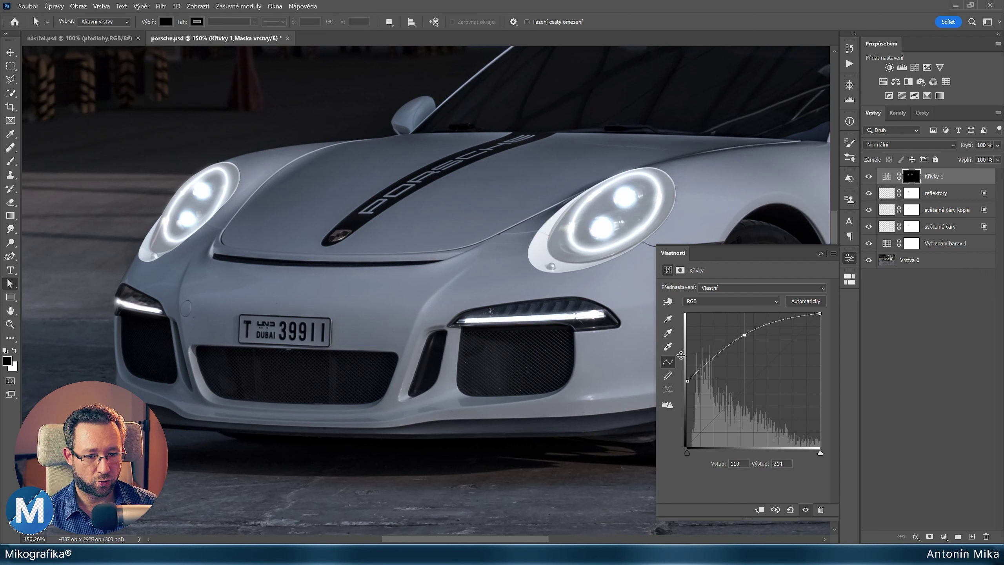
{"action": "left_click", "coordinate": [687, 381]}
{"action": "left_click_drag", "start_coordinate": [682, 392], "coordinate": [680, 391]}
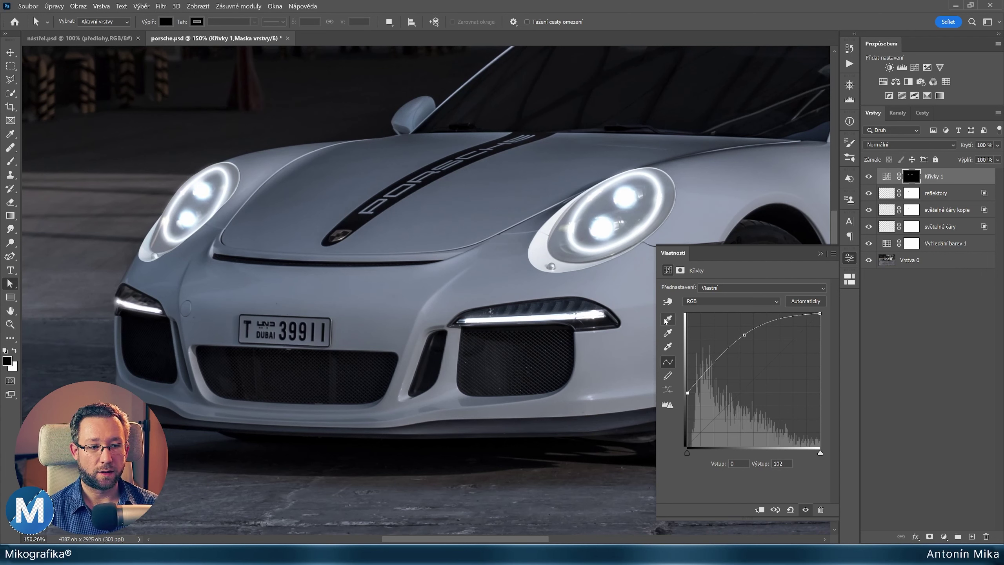
Lift the Blue channel curve to cool the headlight housings.
{"action": "left_click", "coordinate": [723, 300]}
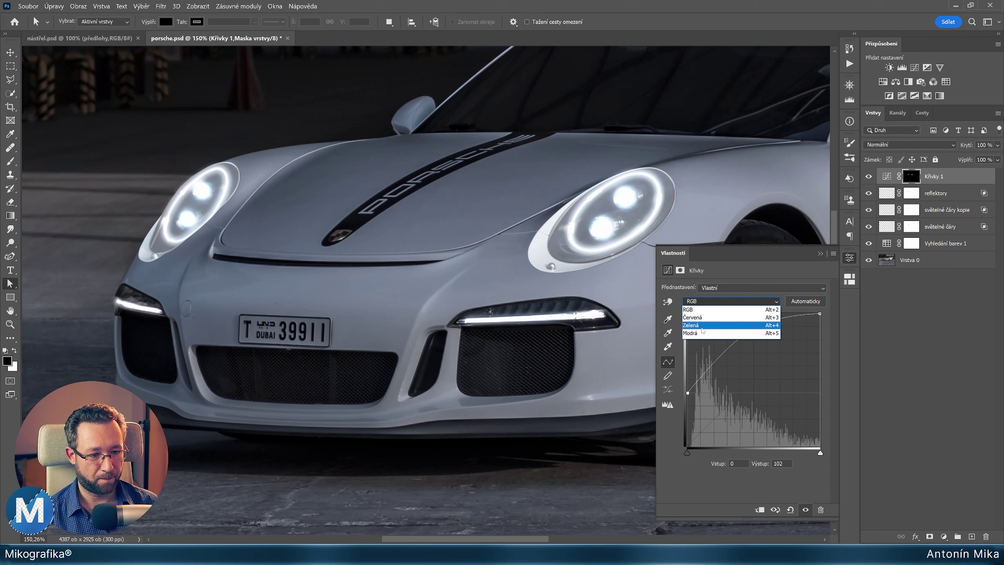
{"action": "left_click", "coordinate": [727, 336]}
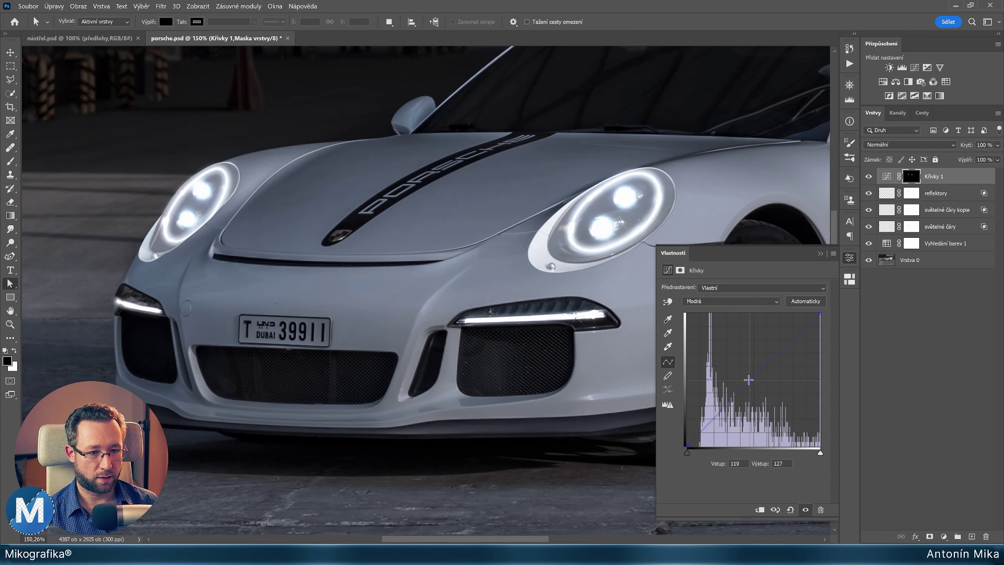
{"action": "left_click_drag", "start_coordinate": [743, 389], "coordinate": [743, 373]}
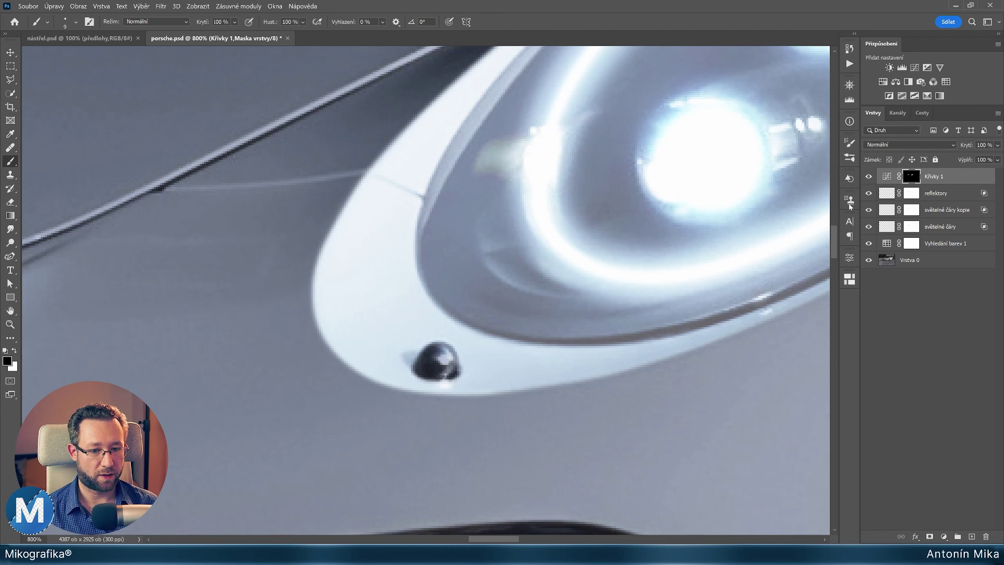
{"action": "scroll", "coordinate": [419, 313], "scroll_direction": "down", "scroll_amount": 3}
{"action": "scroll", "coordinate": [419, 314], "scroll_direction": "down", "scroll_amount": 1}
{"action": "scroll", "coordinate": [415, 332], "scroll_direction": "down", "scroll_amount": 1}
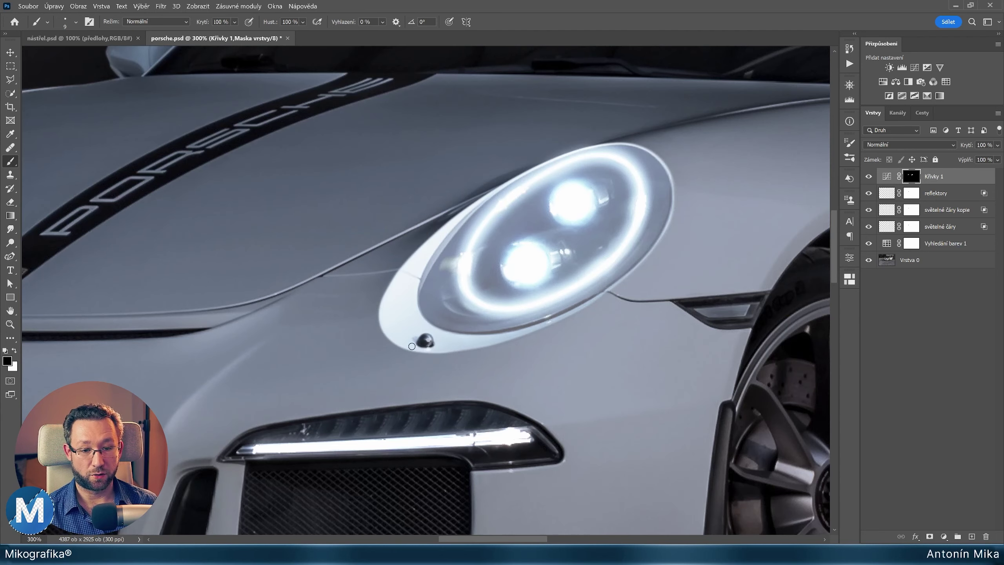